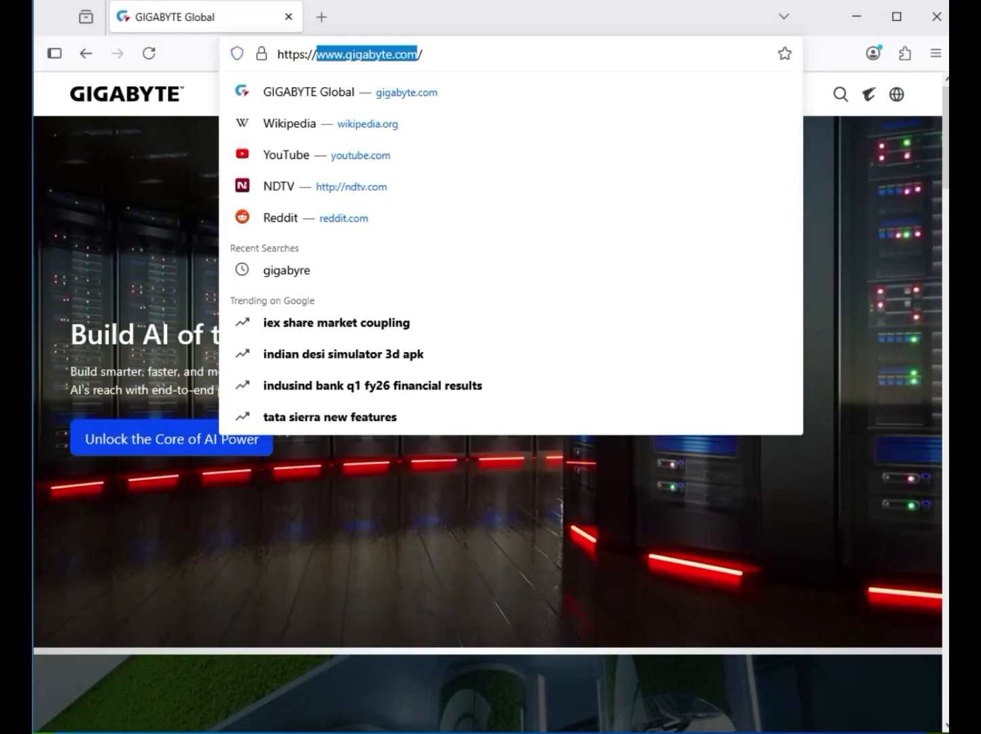
Search the GIGABYTE website for "X870 AORUS STEALTH ICE".
key(Escape)
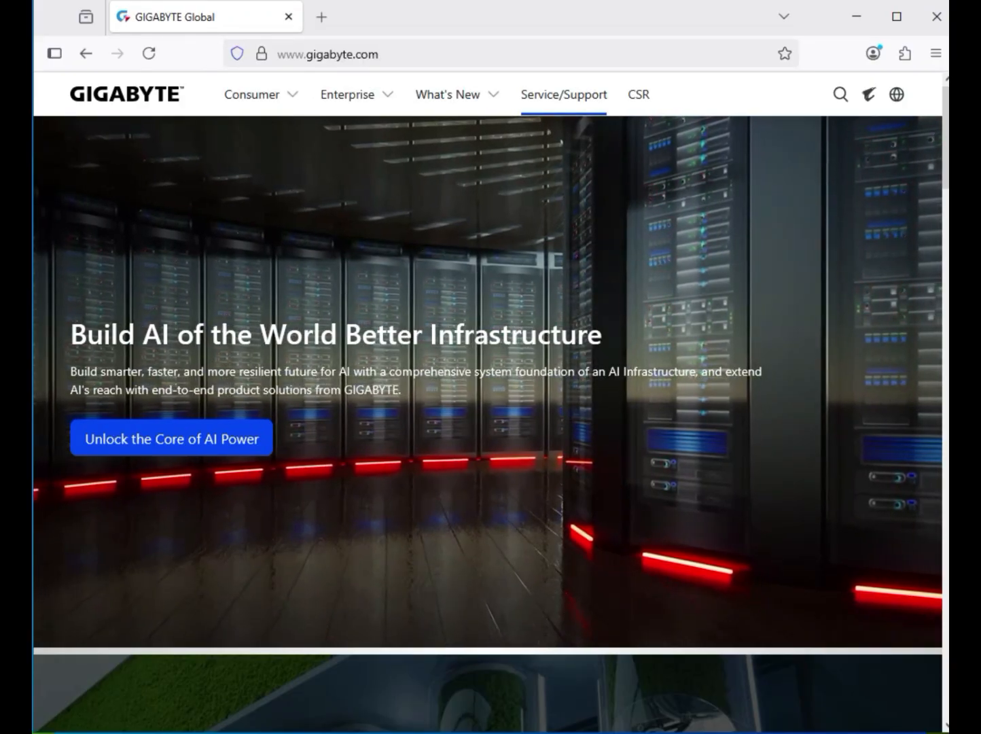
click(841, 95)
text(X870 AORUS STEALTH ICE)
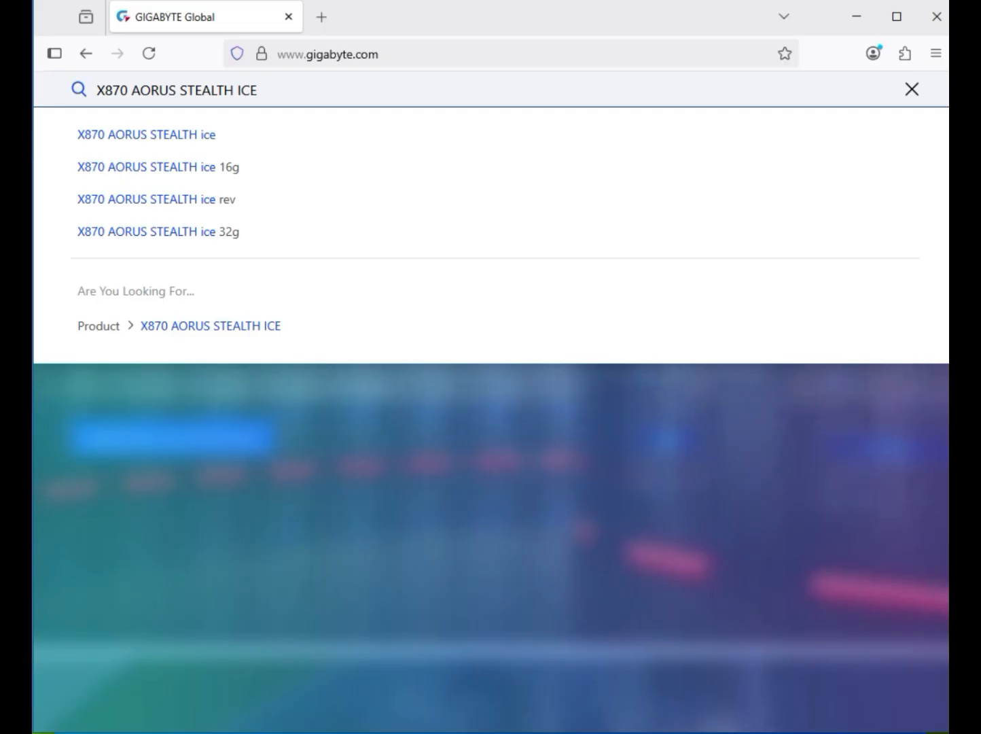
key(Return)
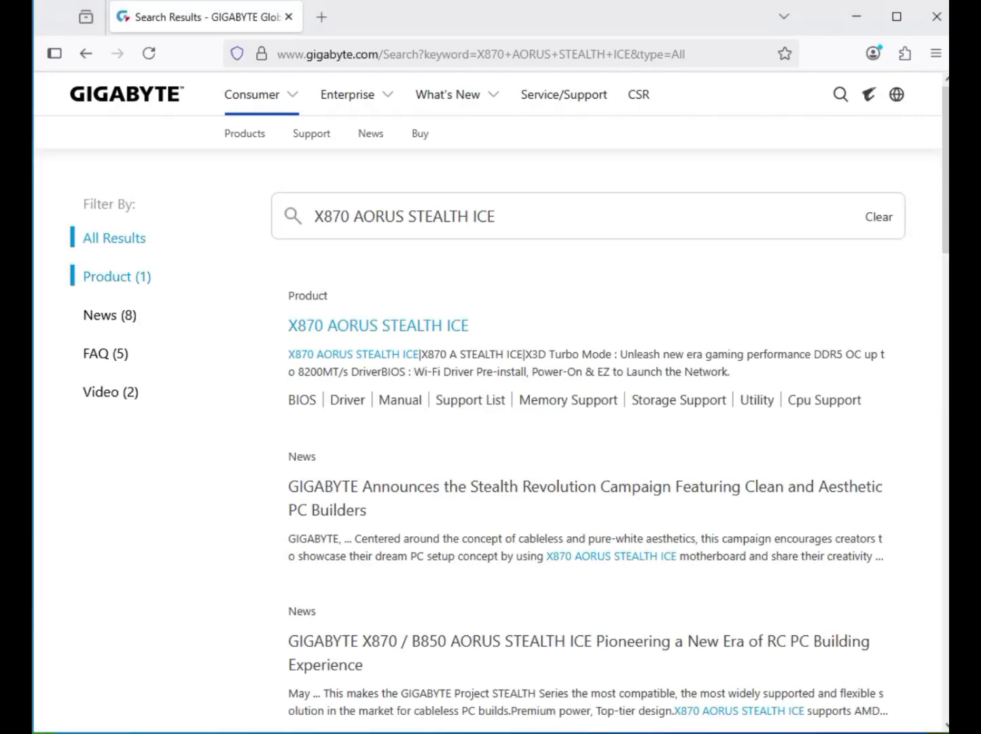
Open the X870 AORUS STEALTH ICE product result and set its Driver OS filter to Windows 11 64bit.
click(116, 276)
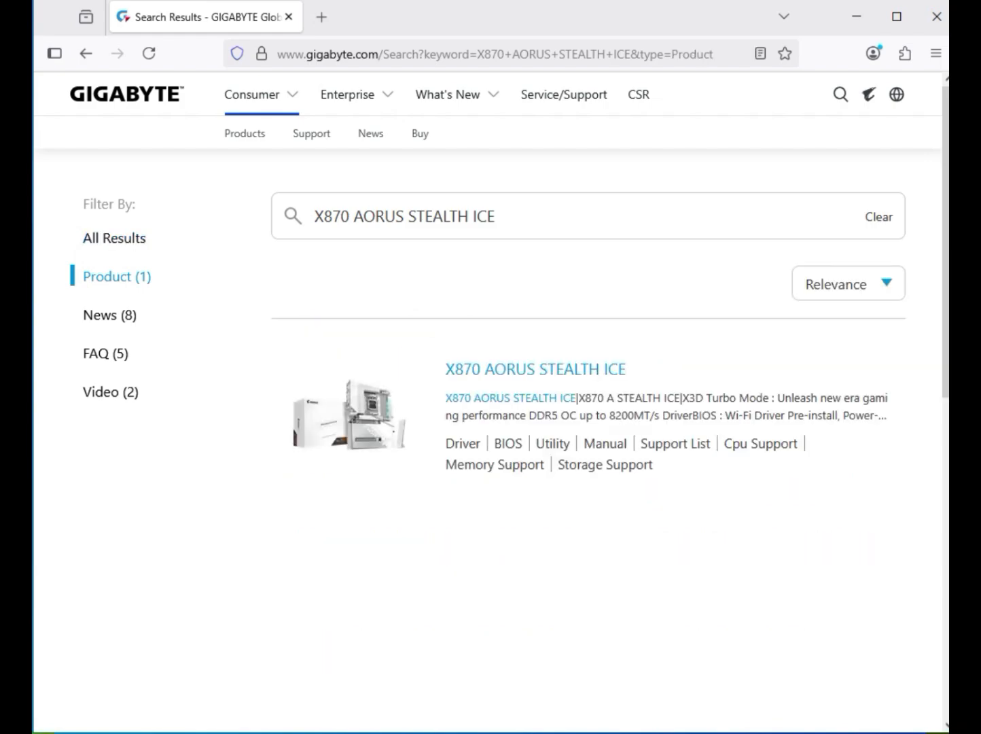
click(536, 370)
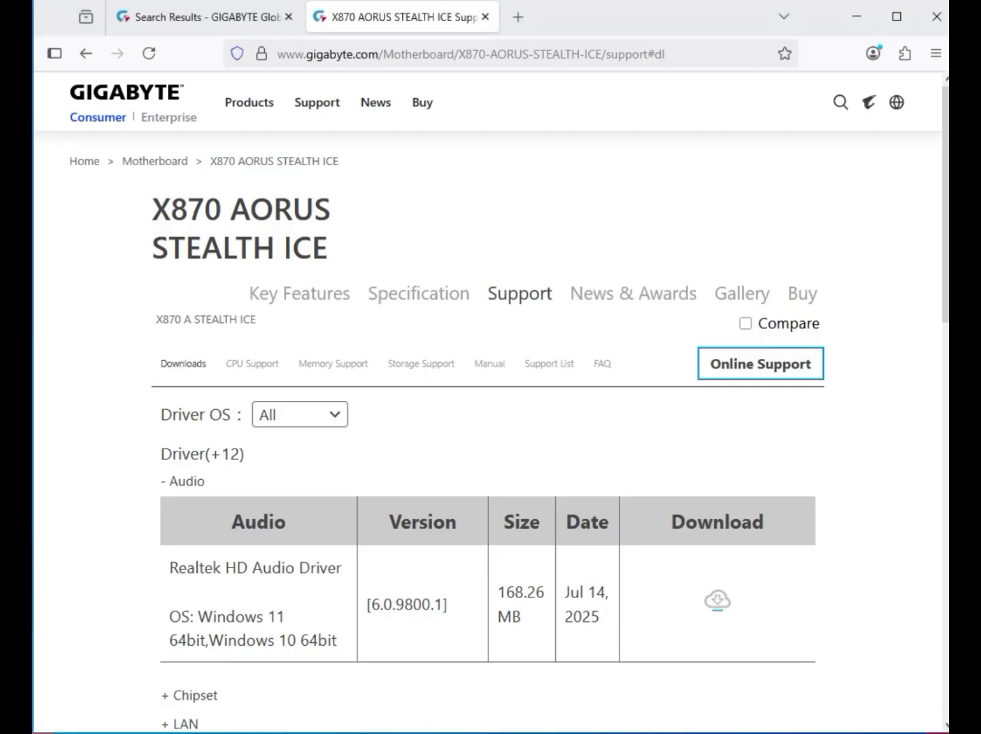
click(299, 415)
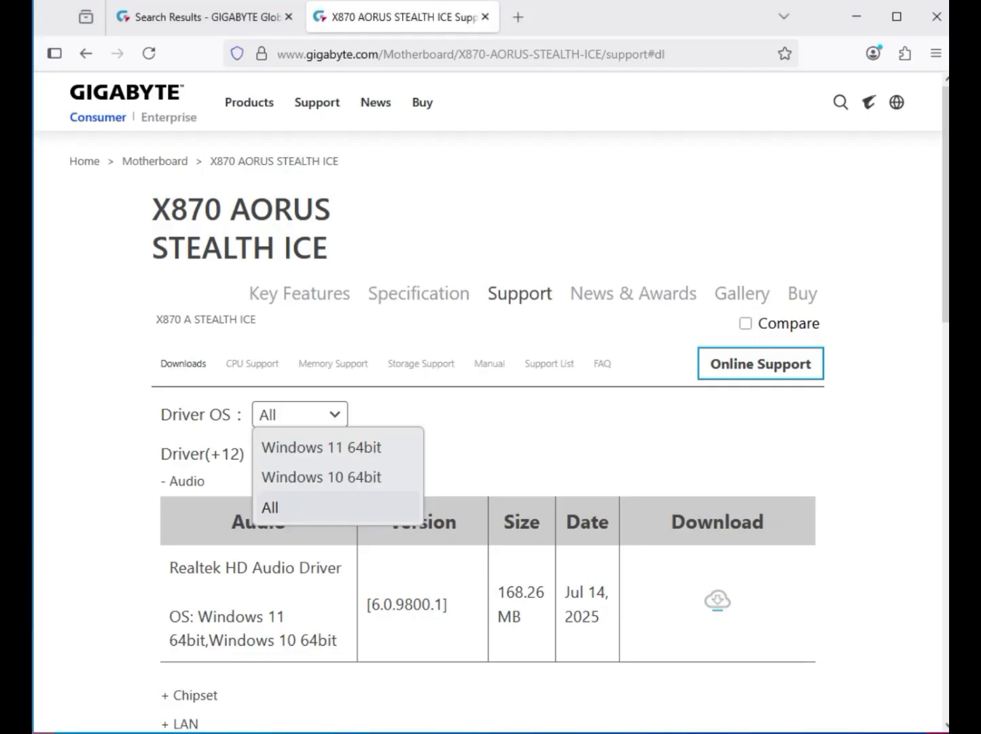
key(Up)
key(Up)
key(Return)
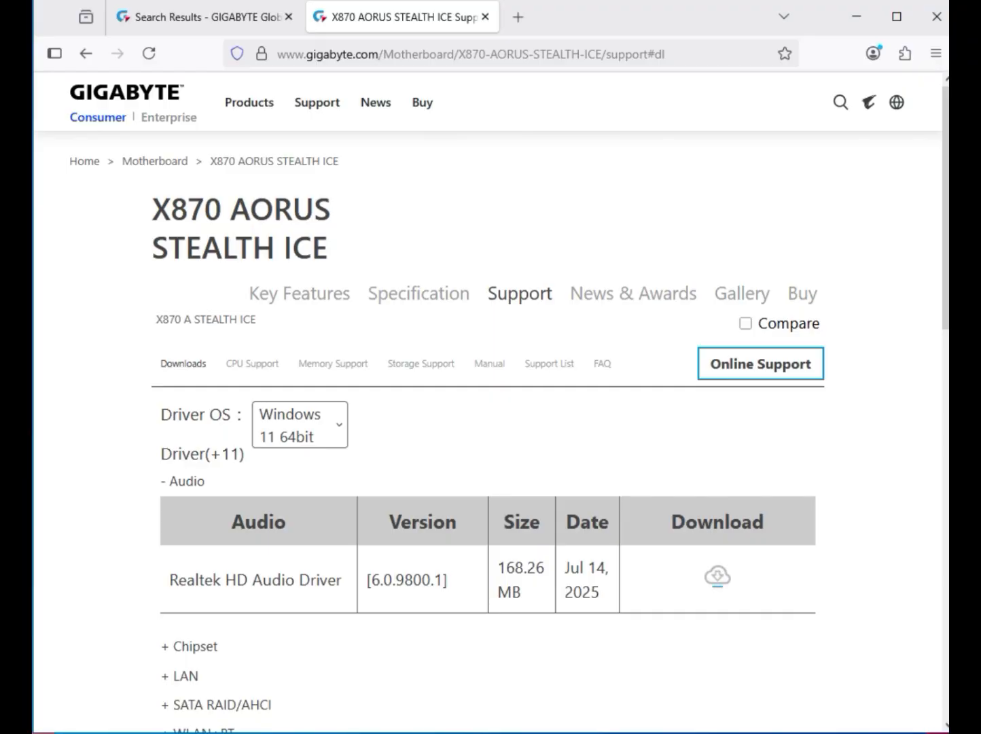
Download the Realtek HD Audio Driver, version 6.0.9800.1, from the Audio drivers.
drag(205, 481, 166, 481)
drag(225, 580, 346, 579)
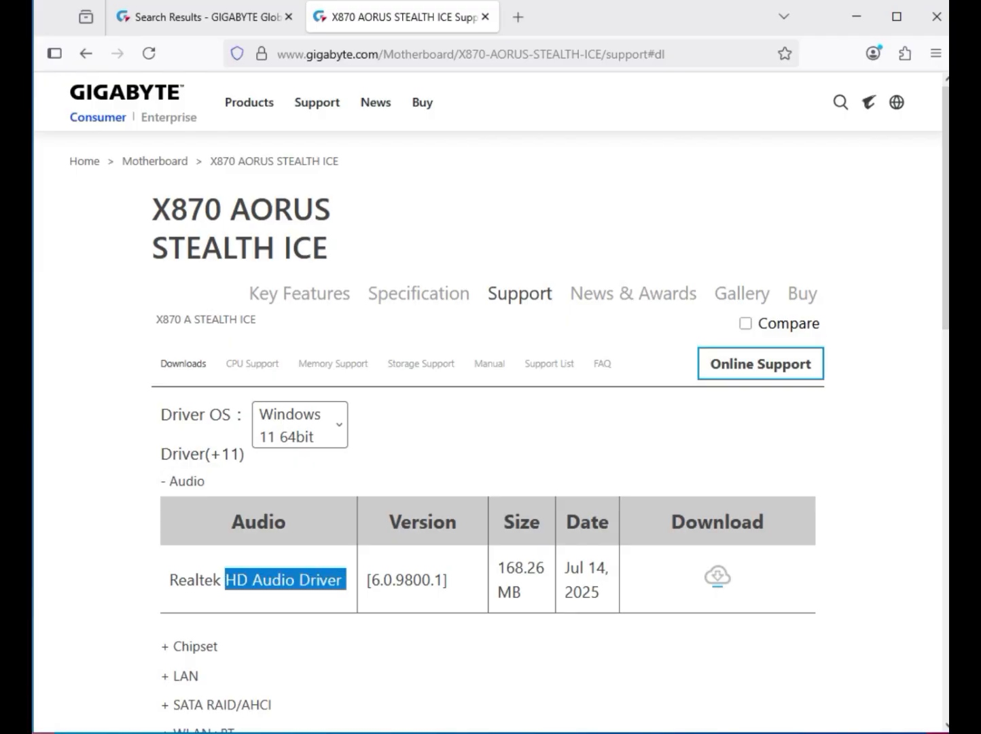
click(717, 576)
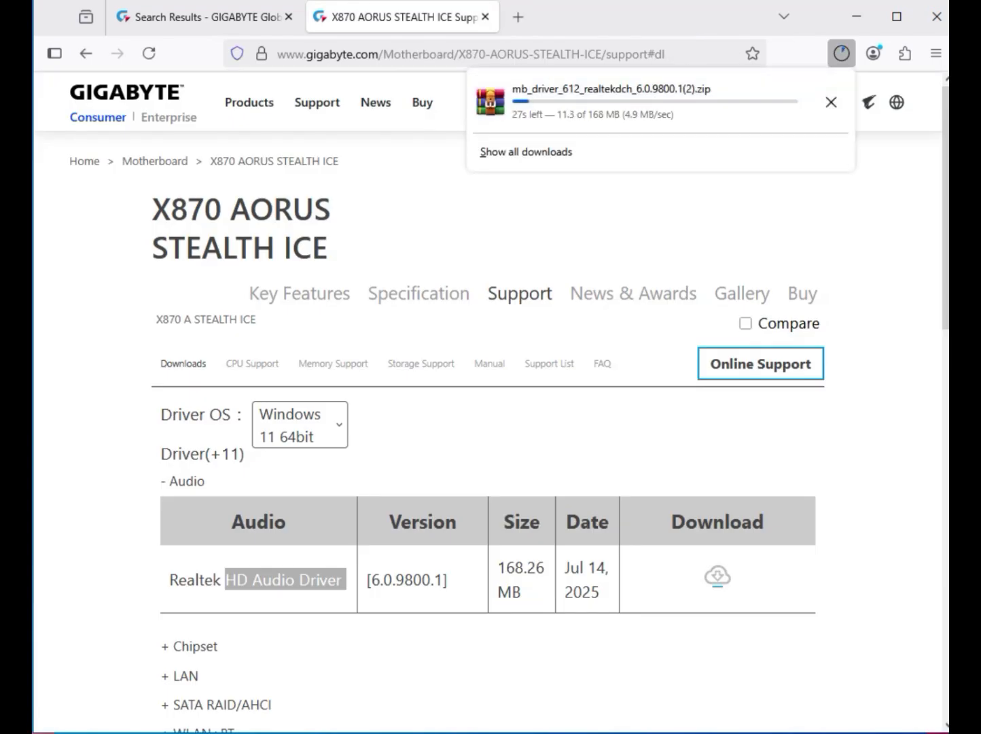
click(584, 228)
Expand the Chipset drivers and download the AMD Chipset Driver, version 7.03.21.2116.
drag(218, 648, 168, 646)
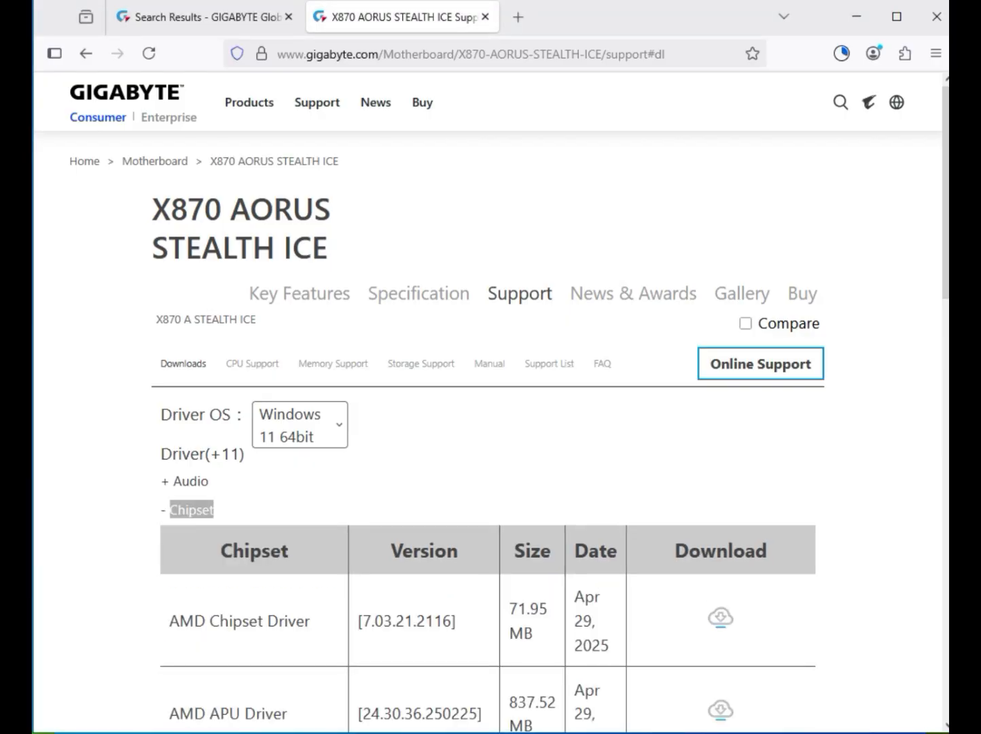
drag(170, 620, 249, 621)
click(720, 618)
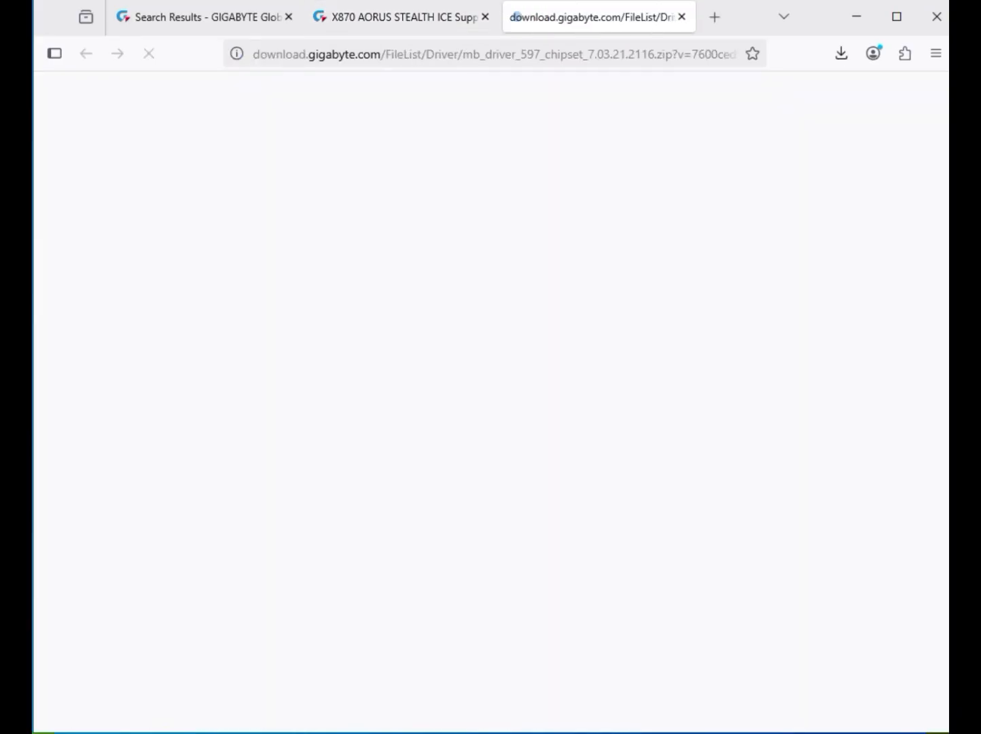
Expand the LAN drivers and highlight the Realtek LAN Driver, version 11.24.0318.2025.
scroll(720, 617, down, 2)
scroll(720, 618, down, 3)
drag(200, 495, 168, 495)
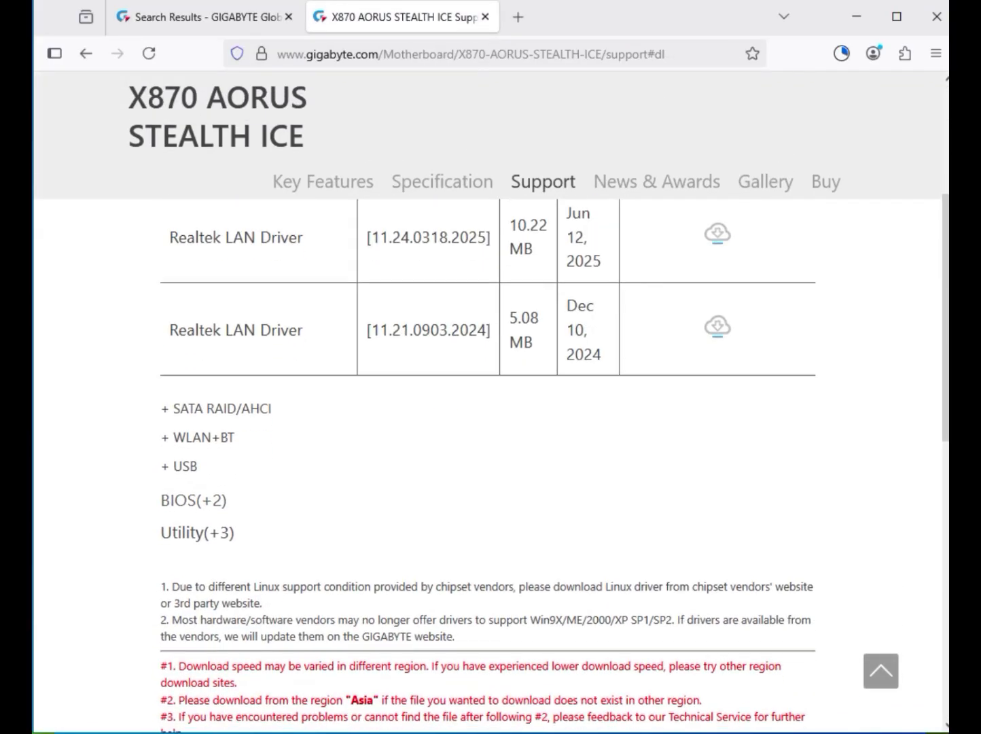
scroll(488, 462, up, 3)
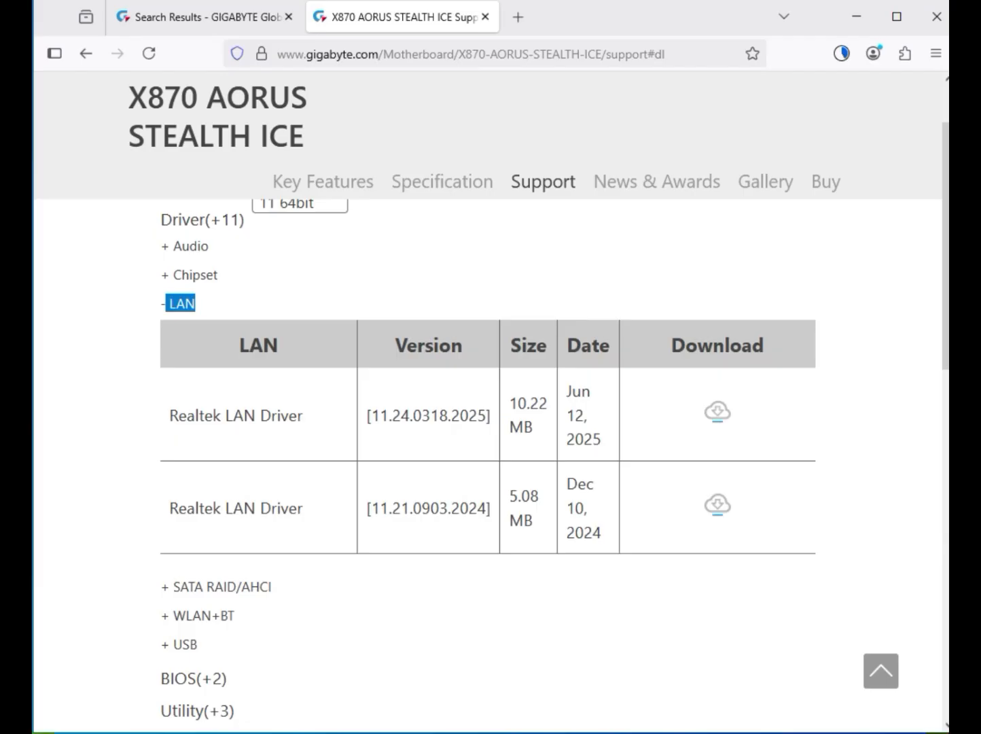
drag(307, 415, 178, 415)
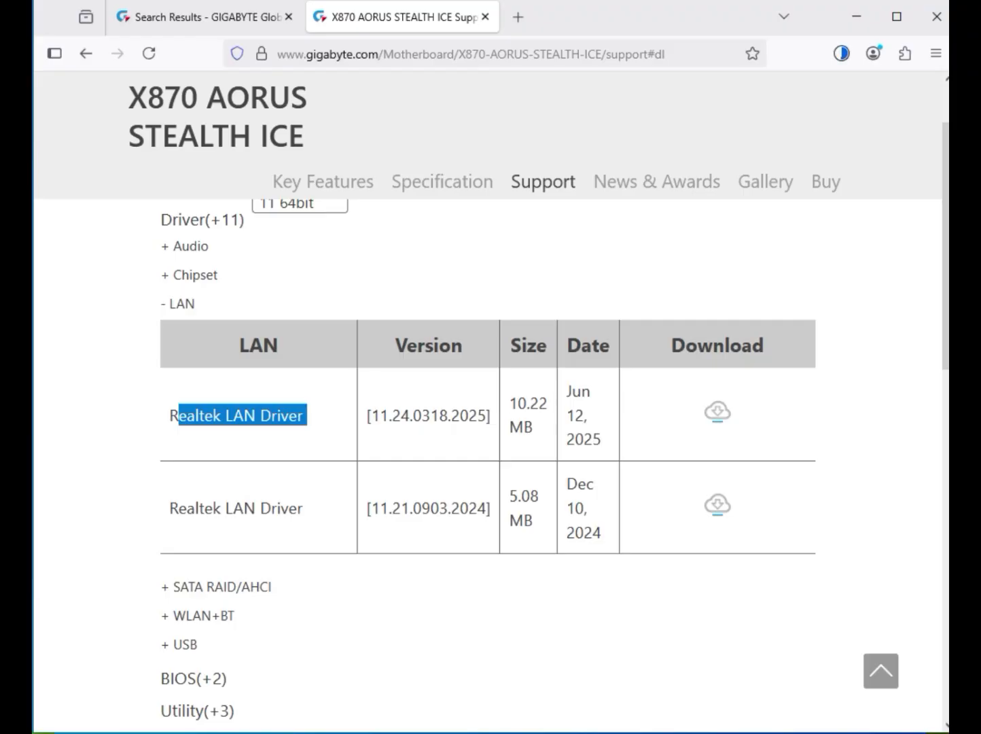
Expand the WLAN+BT drivers and download the Qualcomm Wi-Fi 7 Bluetooth driver 3.1.0.1314 and WIFI driver 3.1.0.1453.
click(202, 616)
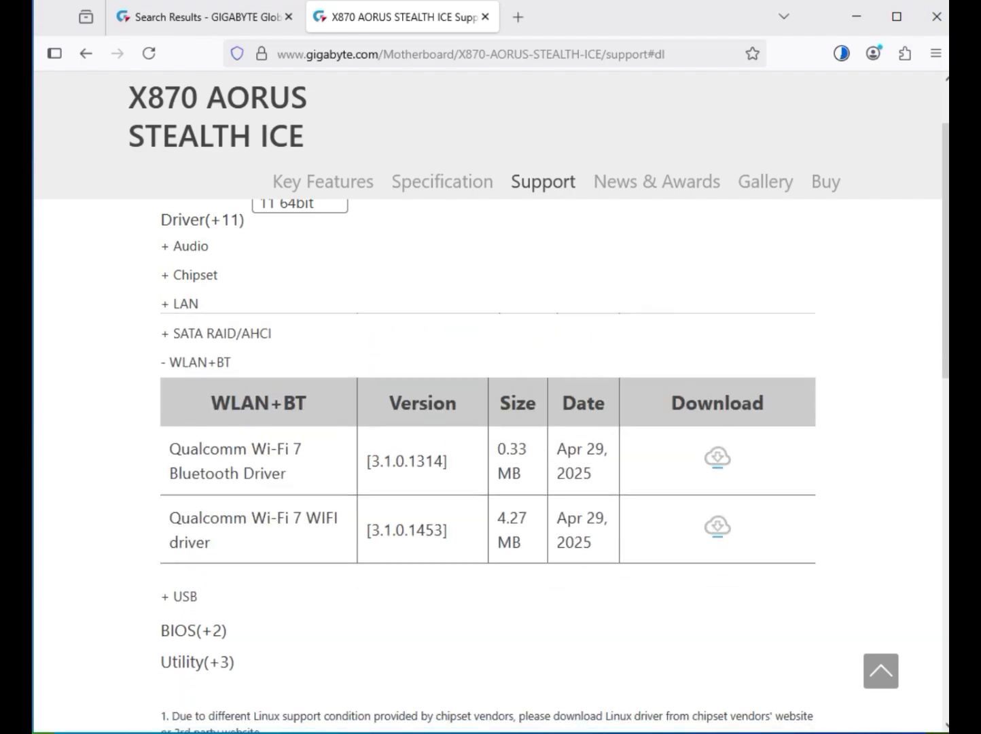
drag(170, 474, 280, 473)
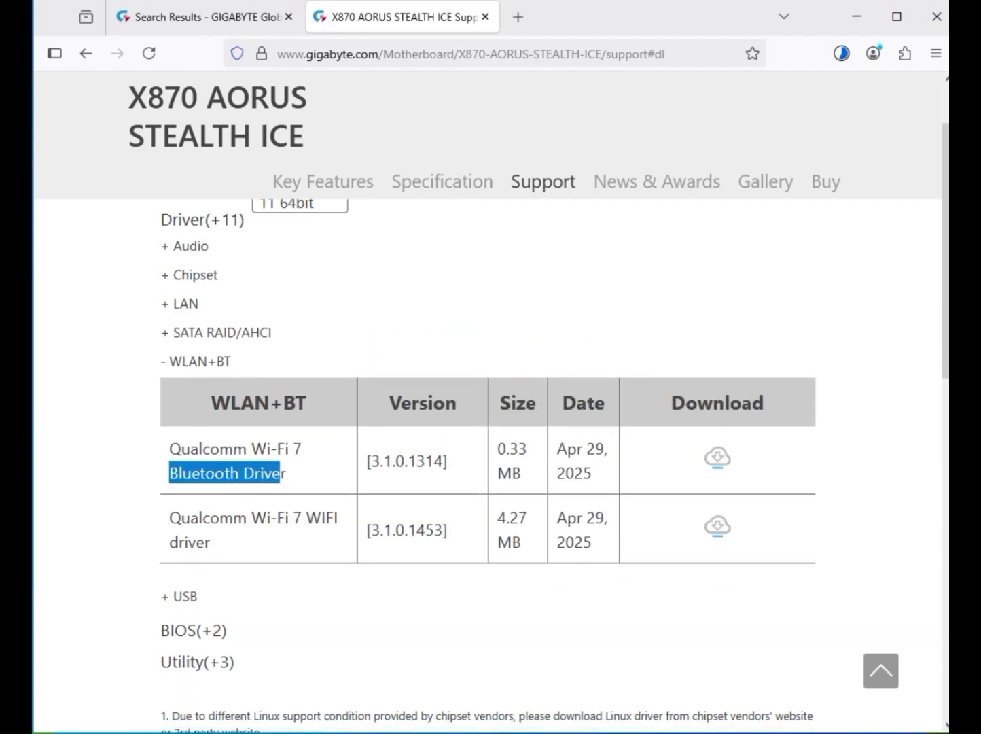
drag(252, 517, 215, 542)
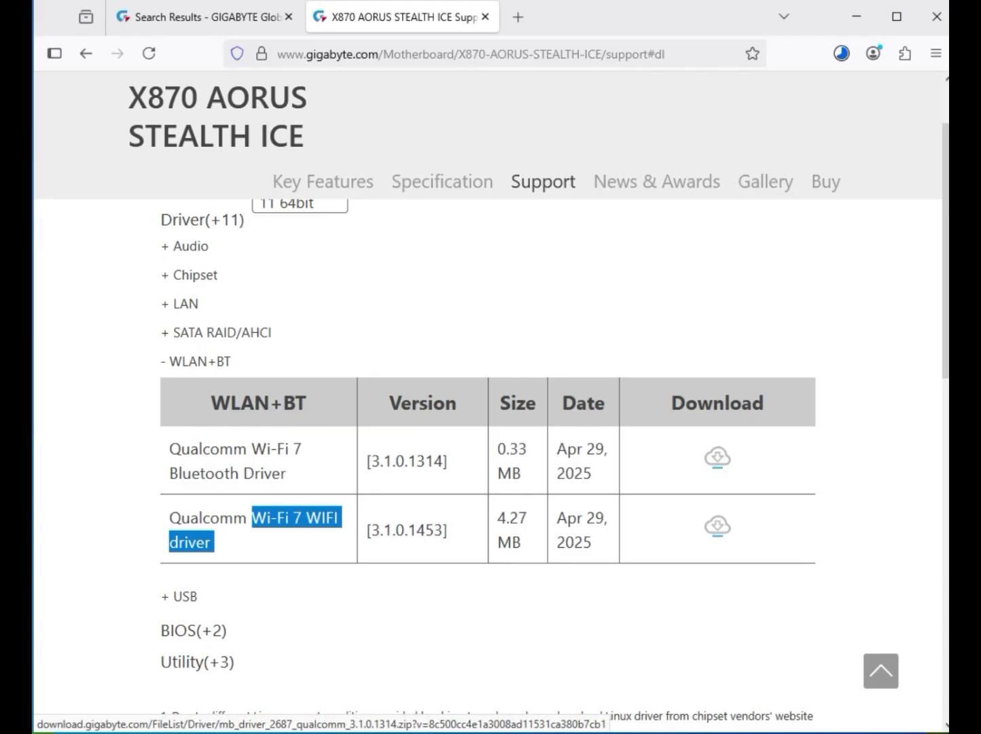
click(717, 456)
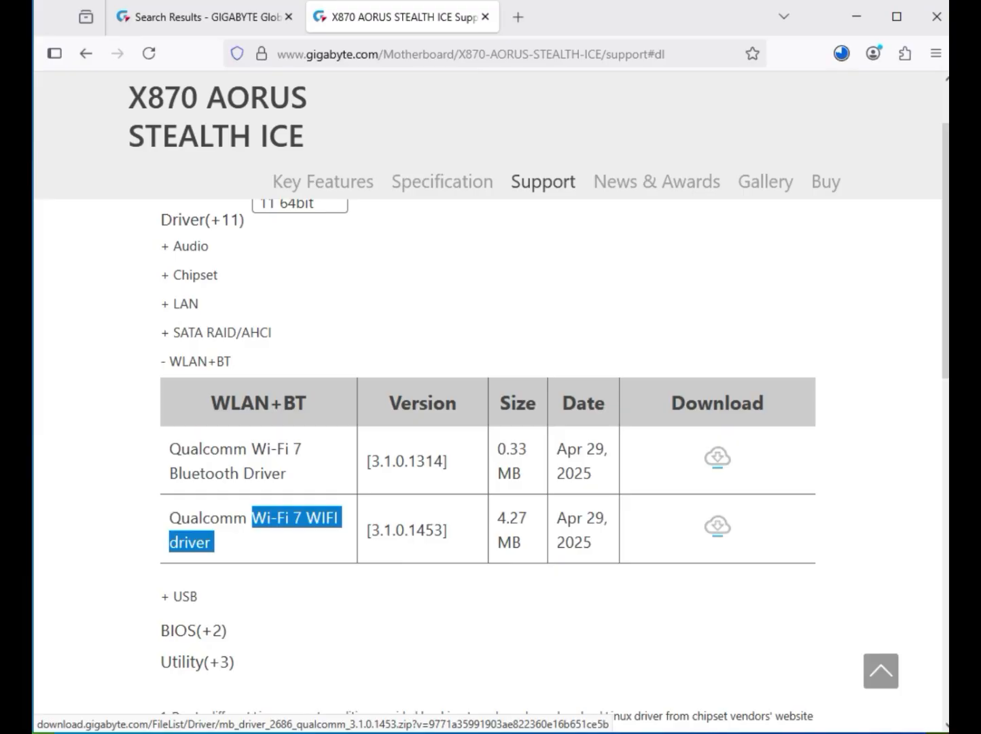
click(717, 525)
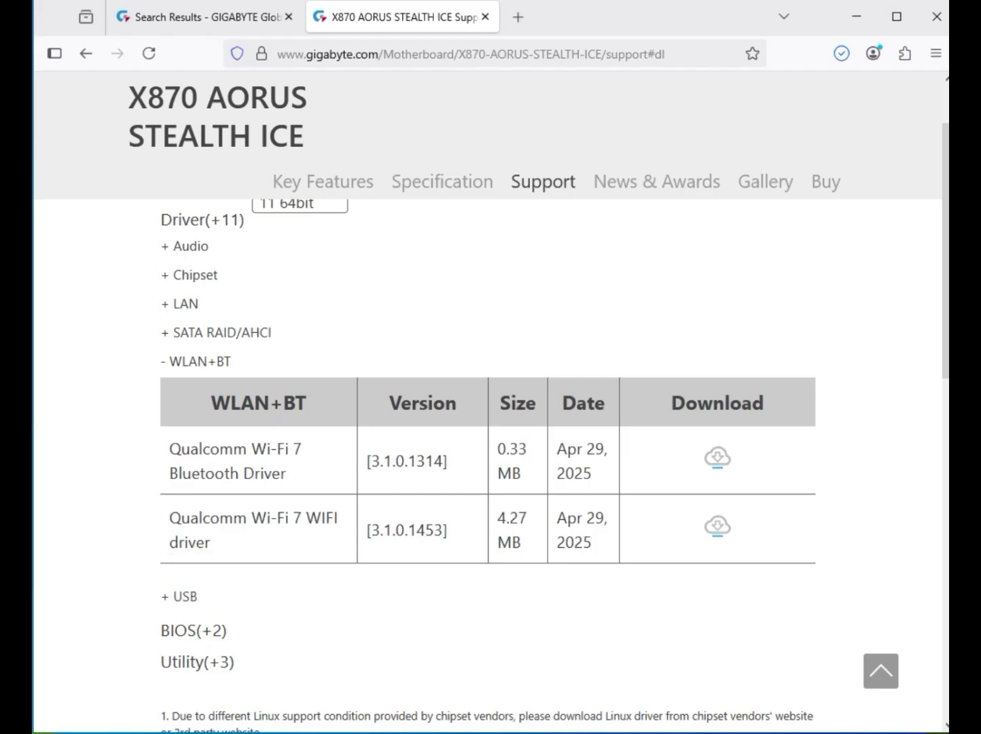
Expand the USB drivers and download the ITE USB driver, version 1.3.8.018.
click(184, 597)
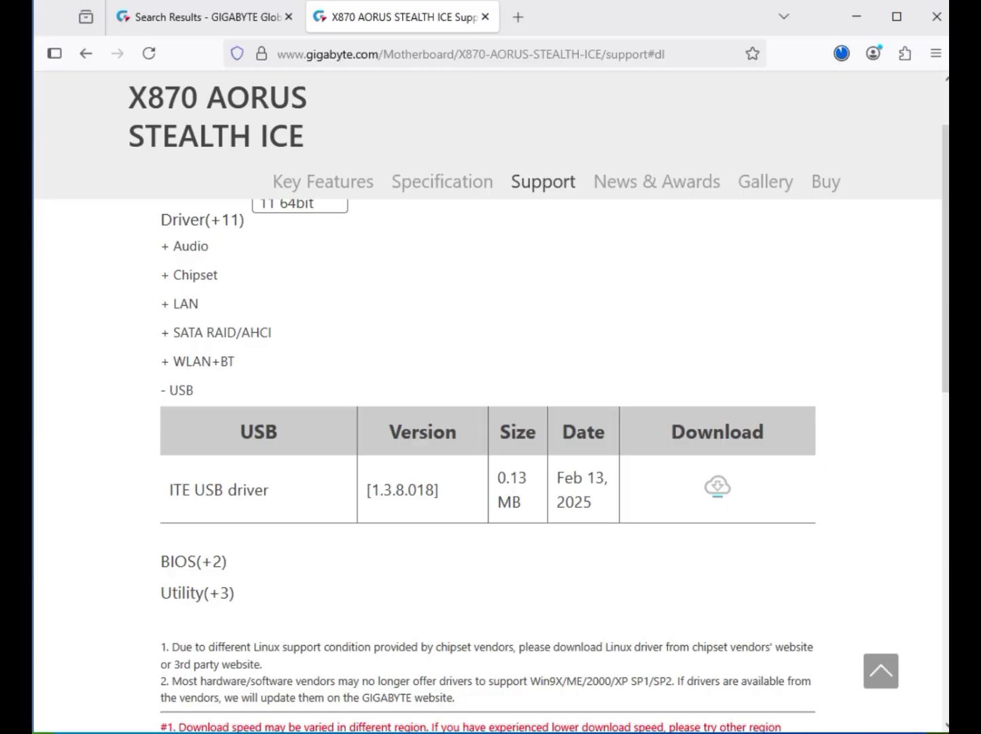
drag(194, 489, 273, 488)
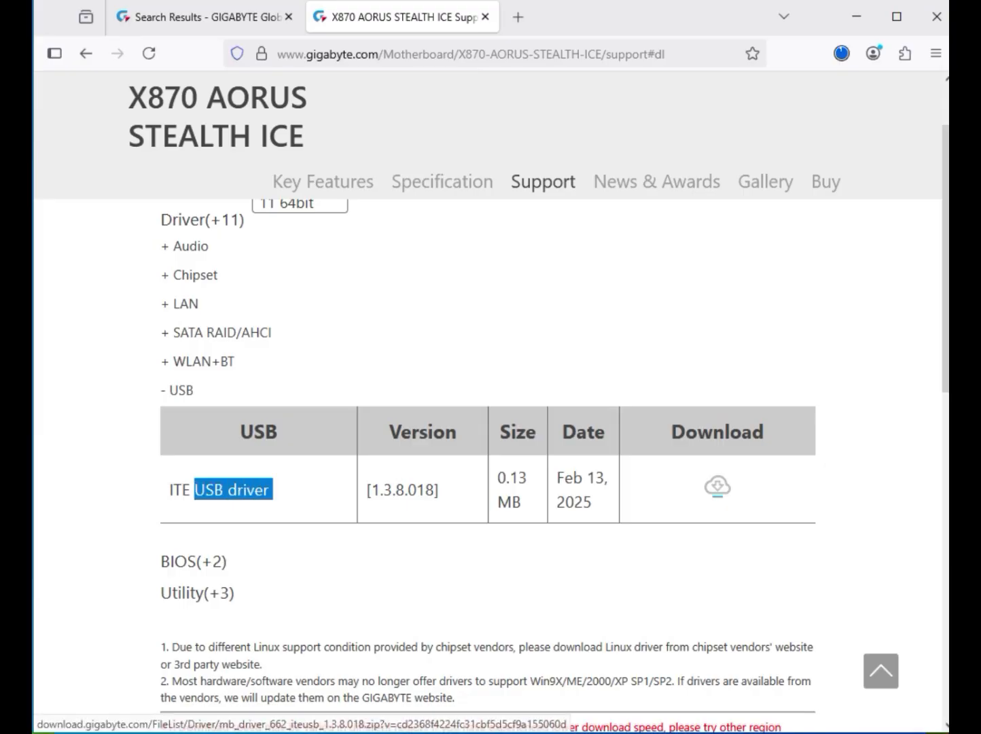
click(718, 486)
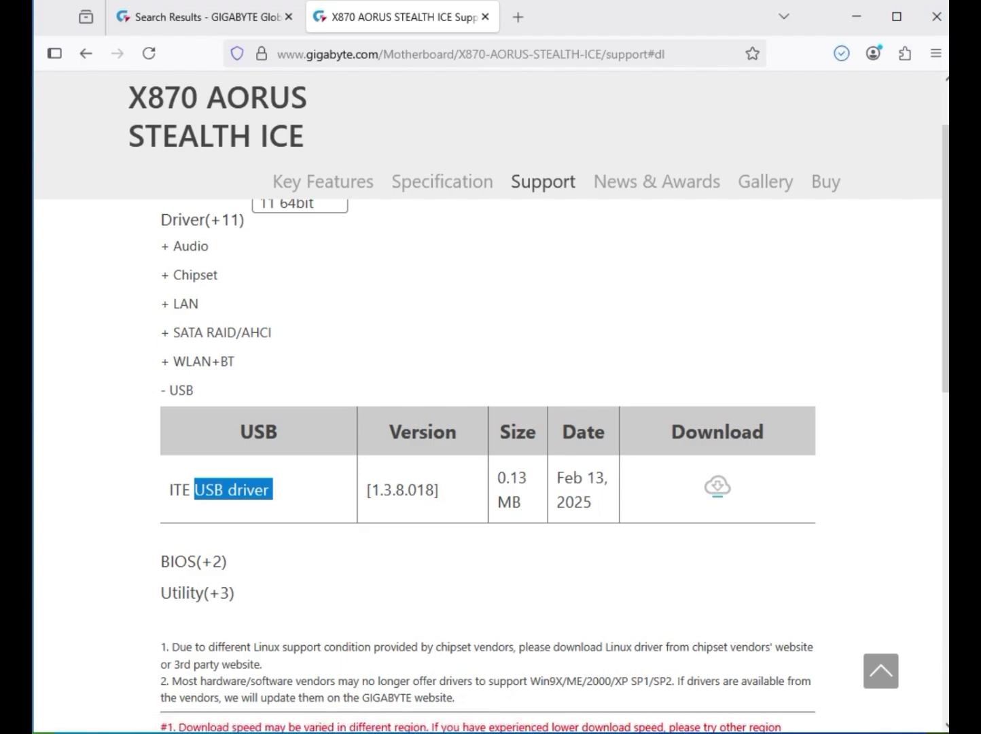
Check the browser downloads and look over the downloaded driver archives in File Explorer's Downloads folder.
click(841, 53)
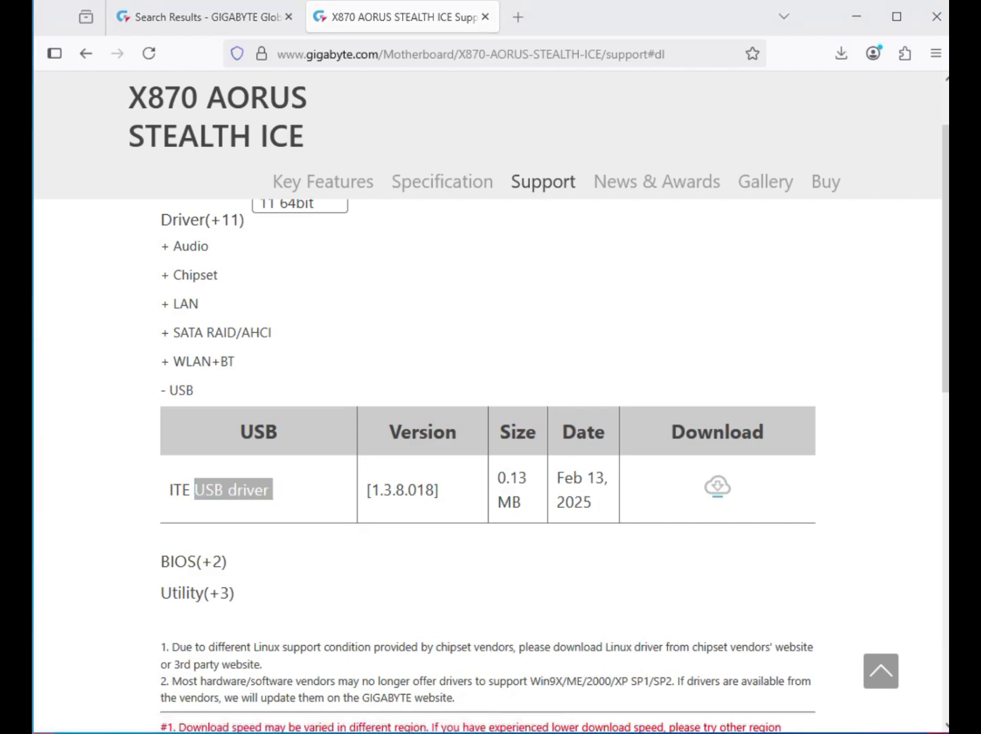
click(841, 54)
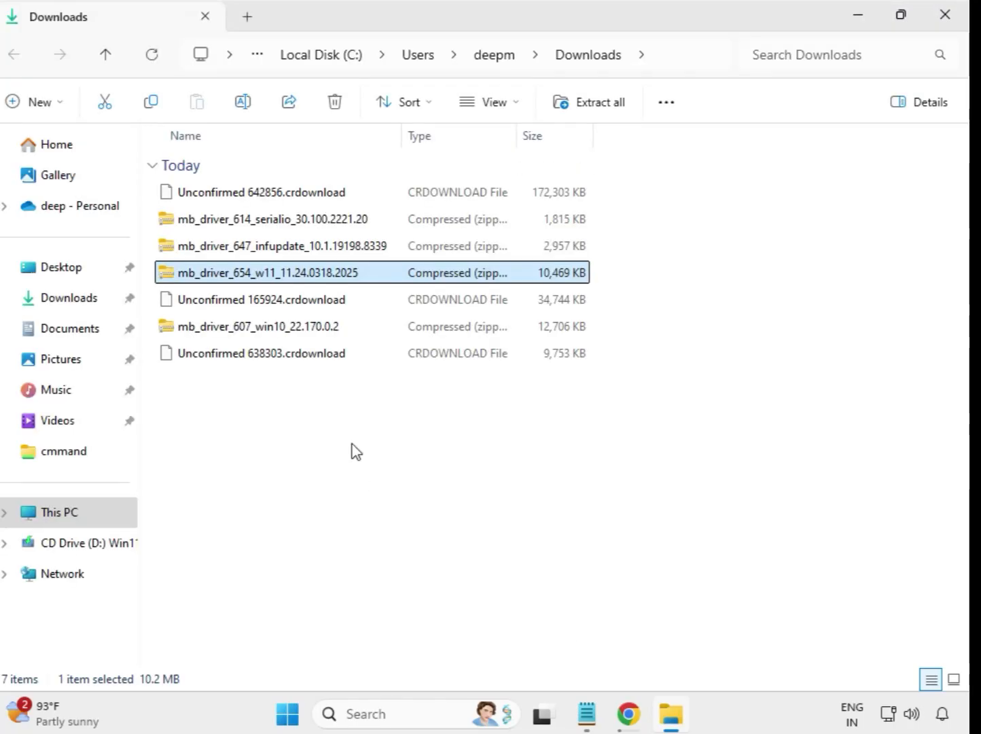
drag(358, 435, 333, 193)
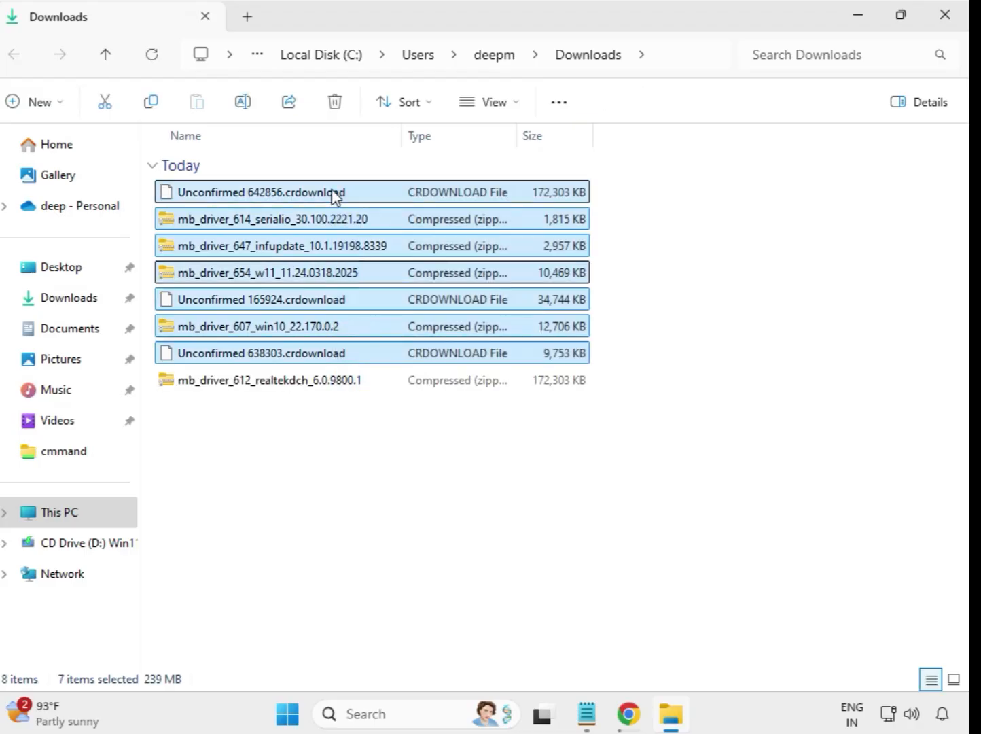
click(528, 456)
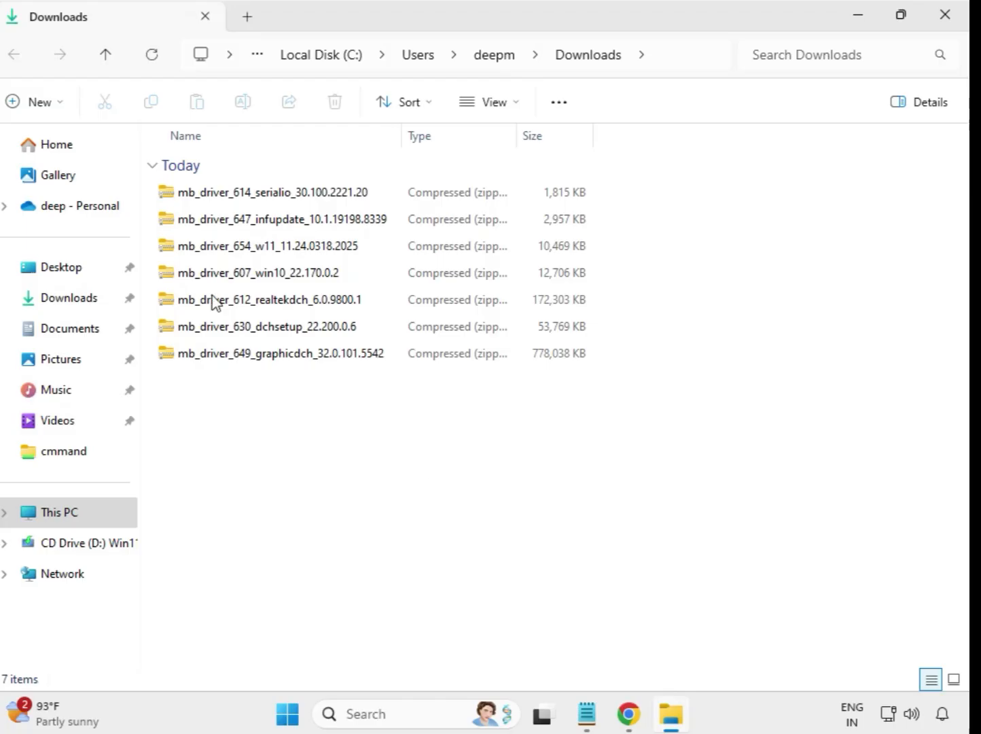
Extract the mb_driver_614_serialio_30.100.2221.20 archive into its own folder in Downloads and select that extracted folder.
click(249, 196)
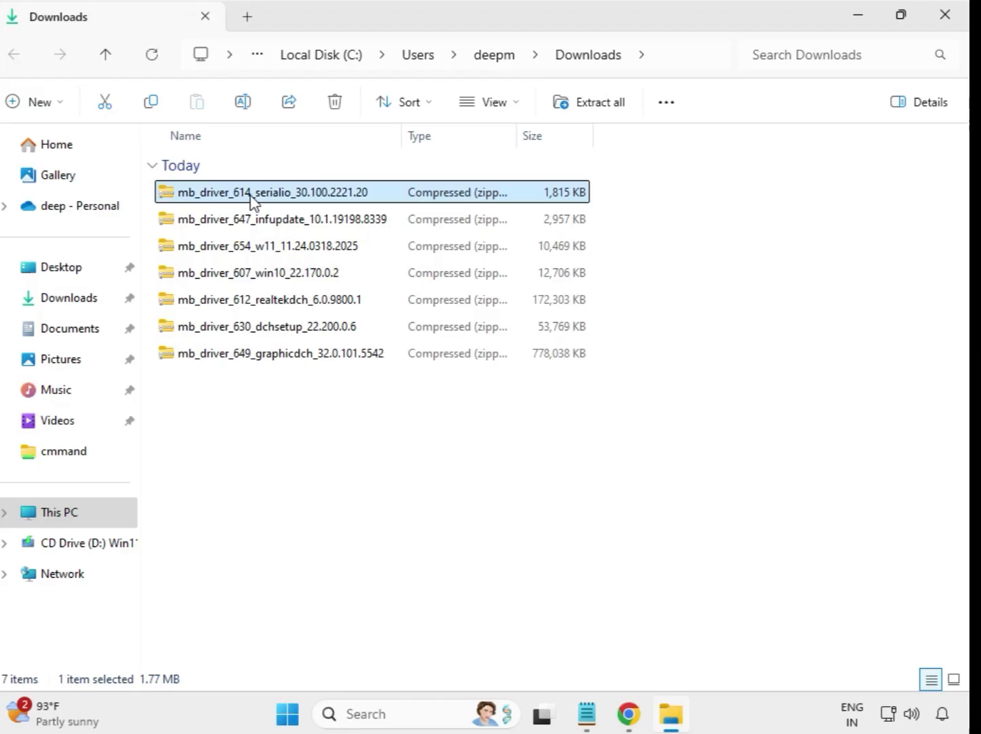
right_click(250, 195)
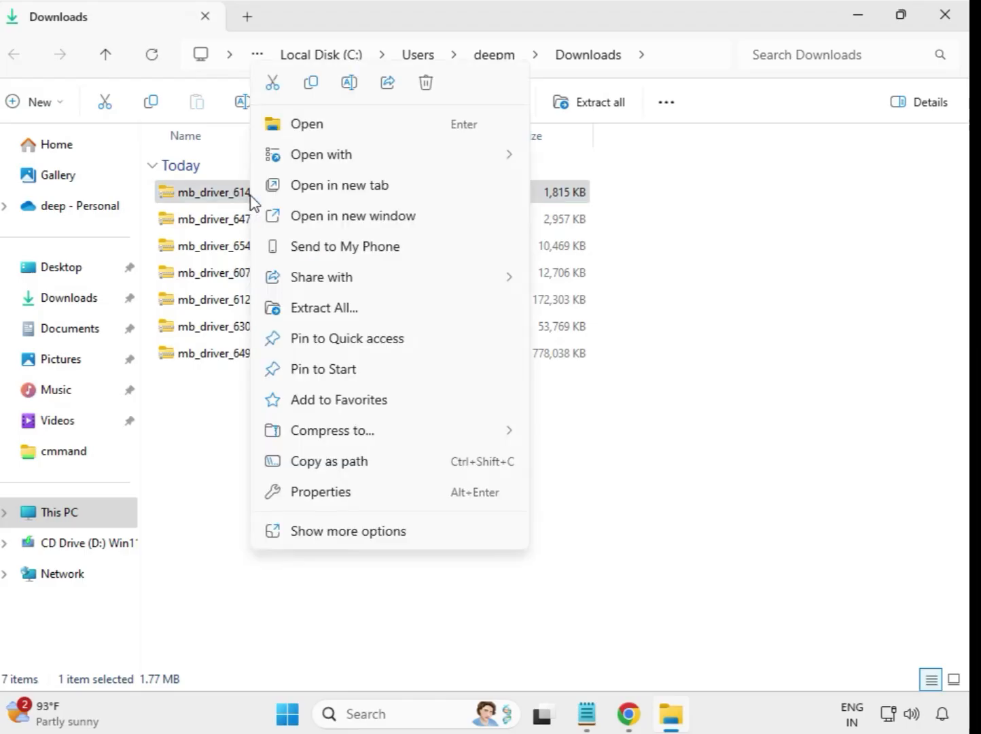
click(330, 314)
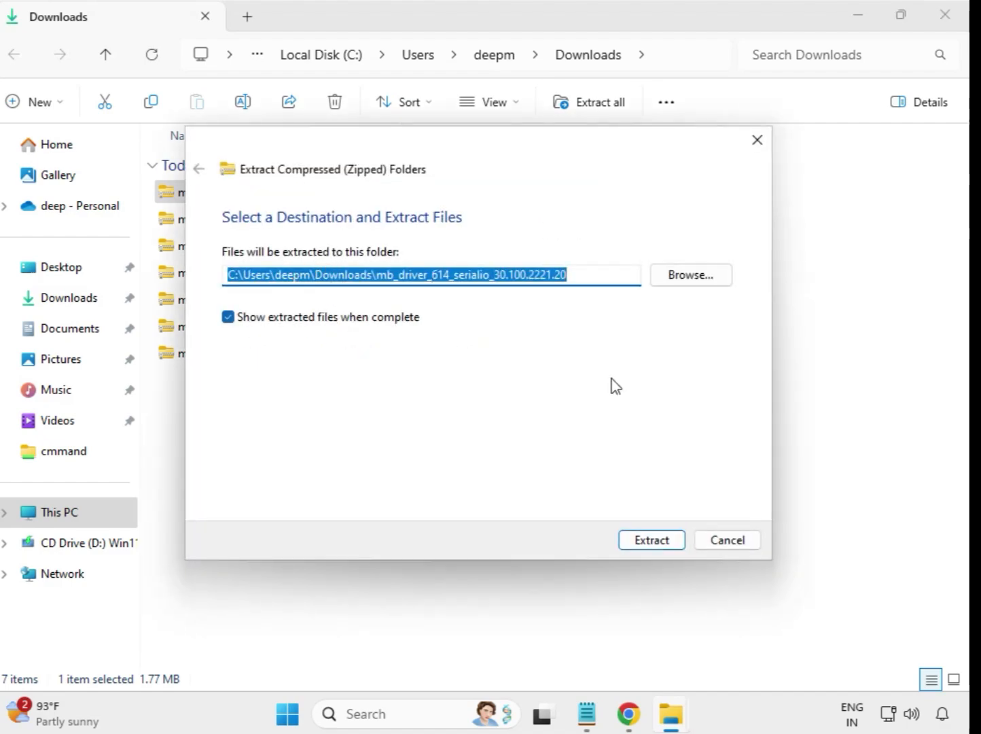
click(661, 541)
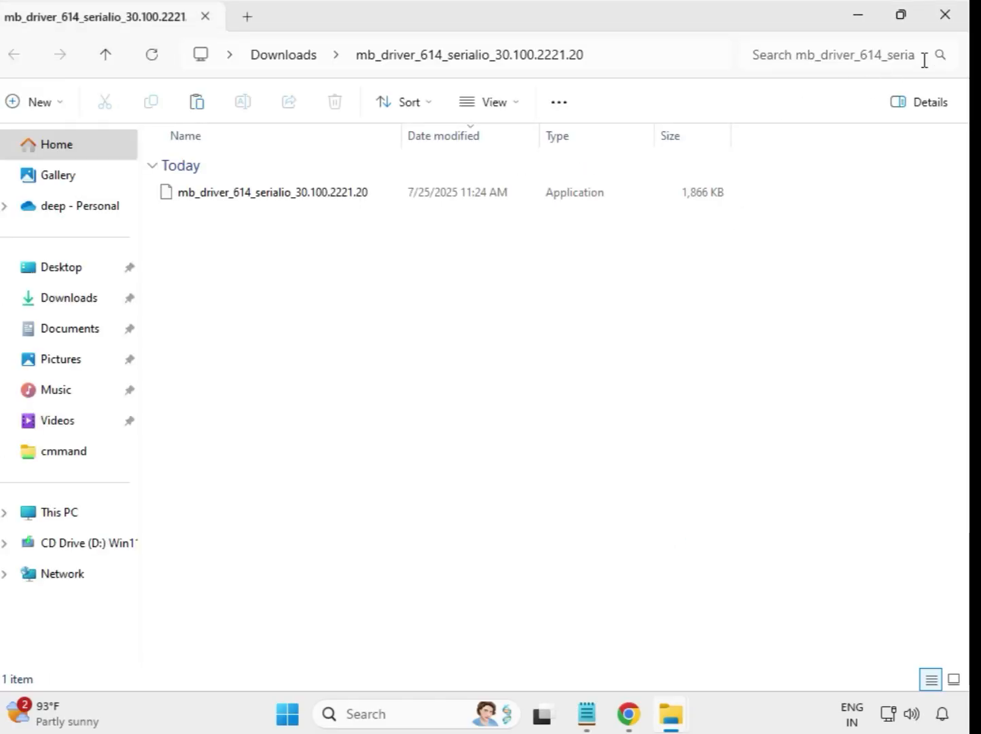
click(947, 17)
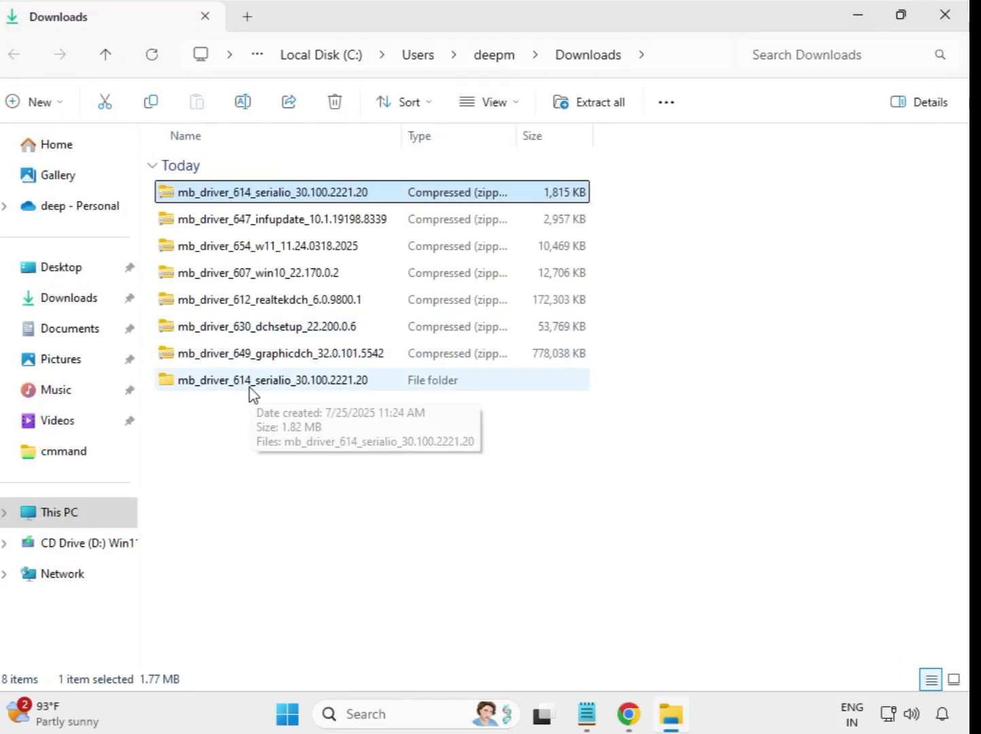
click(203, 384)
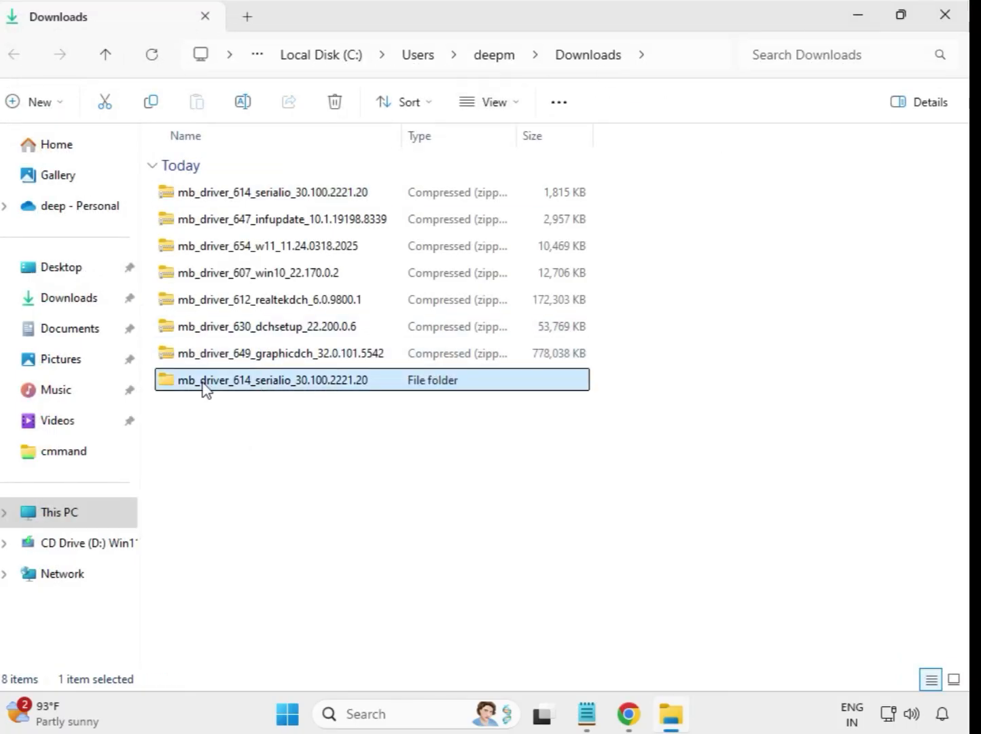
Extract the mb_driver_647_infupdate_10.1.19198.8339 archive into its own folder in Downloads and close the window showing the extracted files.
click(256, 228)
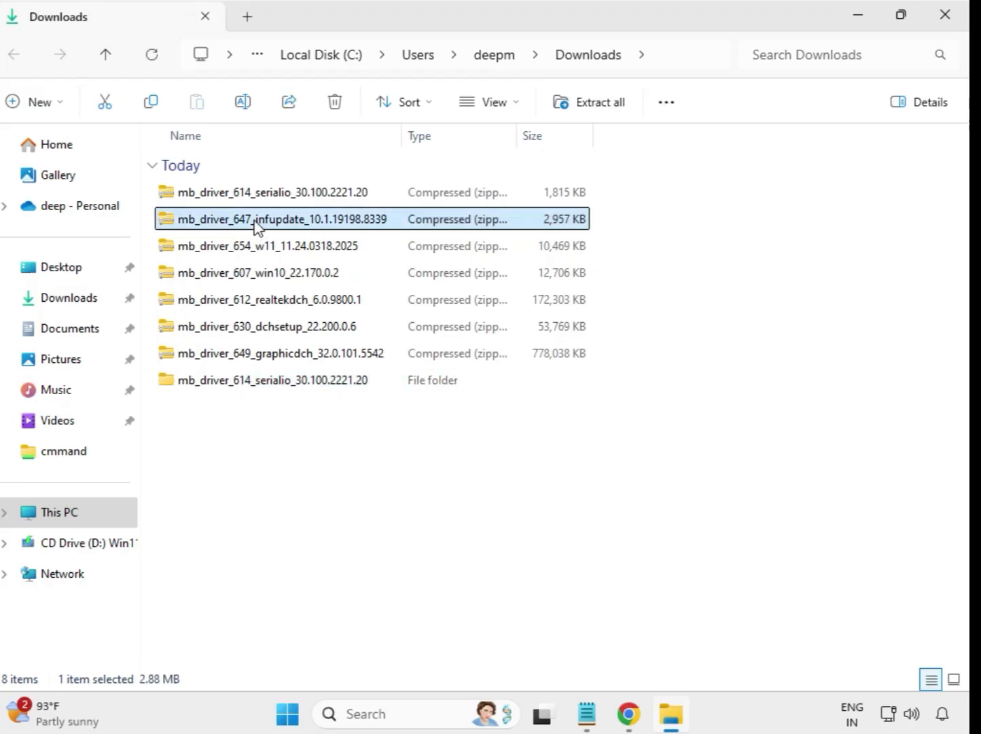
right_click(257, 227)
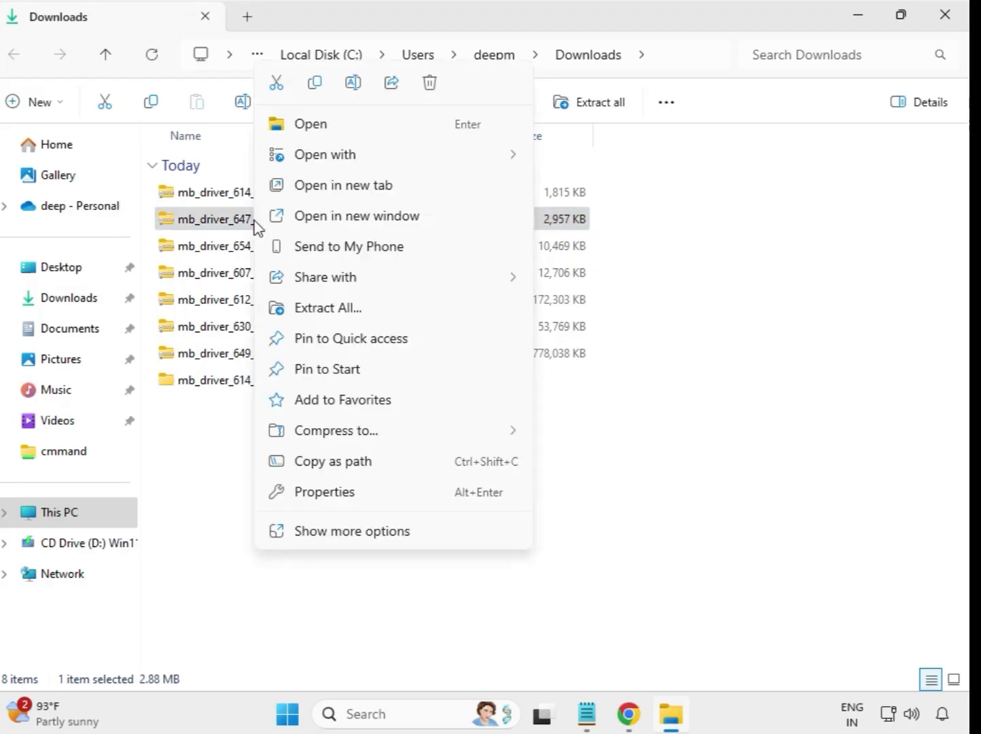
click(326, 323)
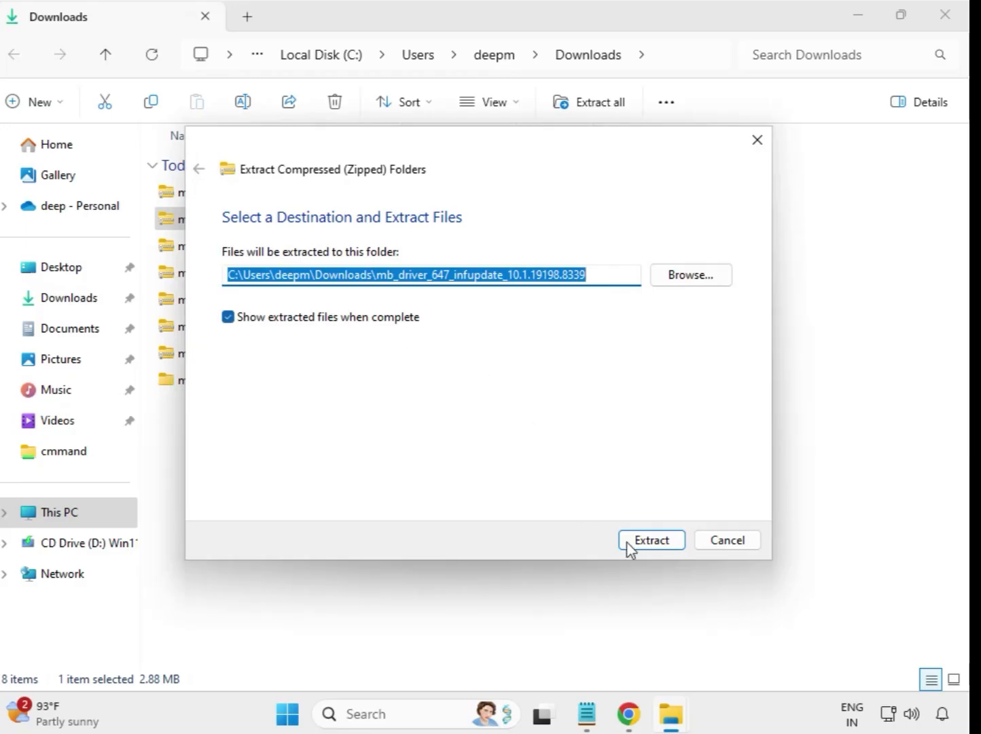
click(642, 547)
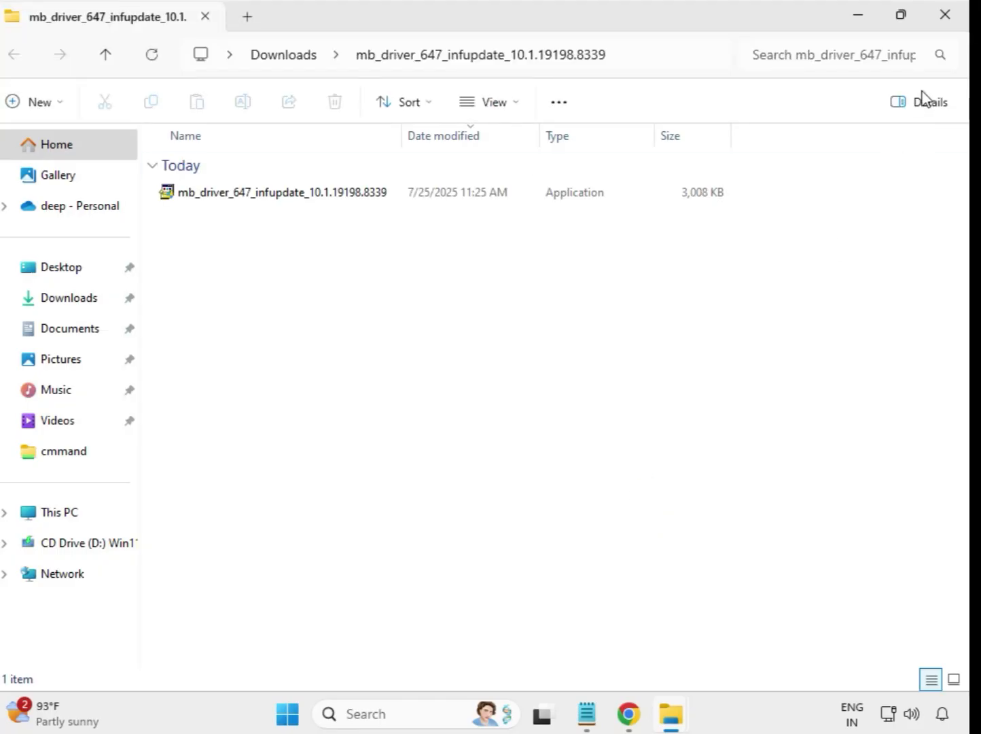
click(944, 17)
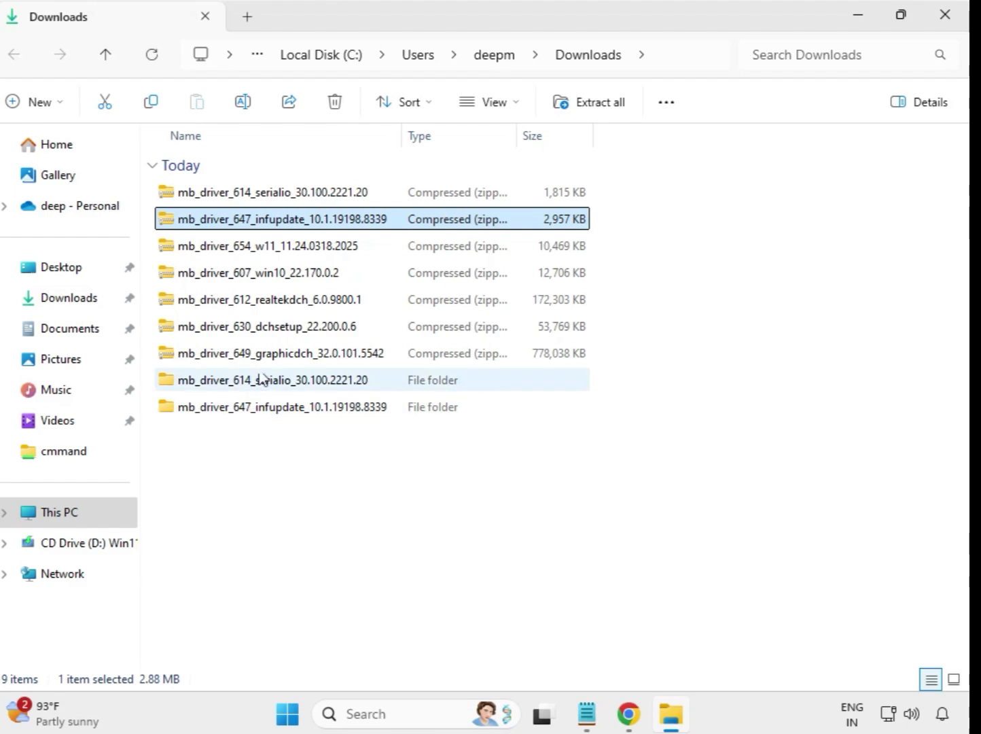
Extract the mb_driver_654_w11_11.24.0318.2025 archive into its own folder in Downloads and close the window showing the extracted files.
click(250, 251)
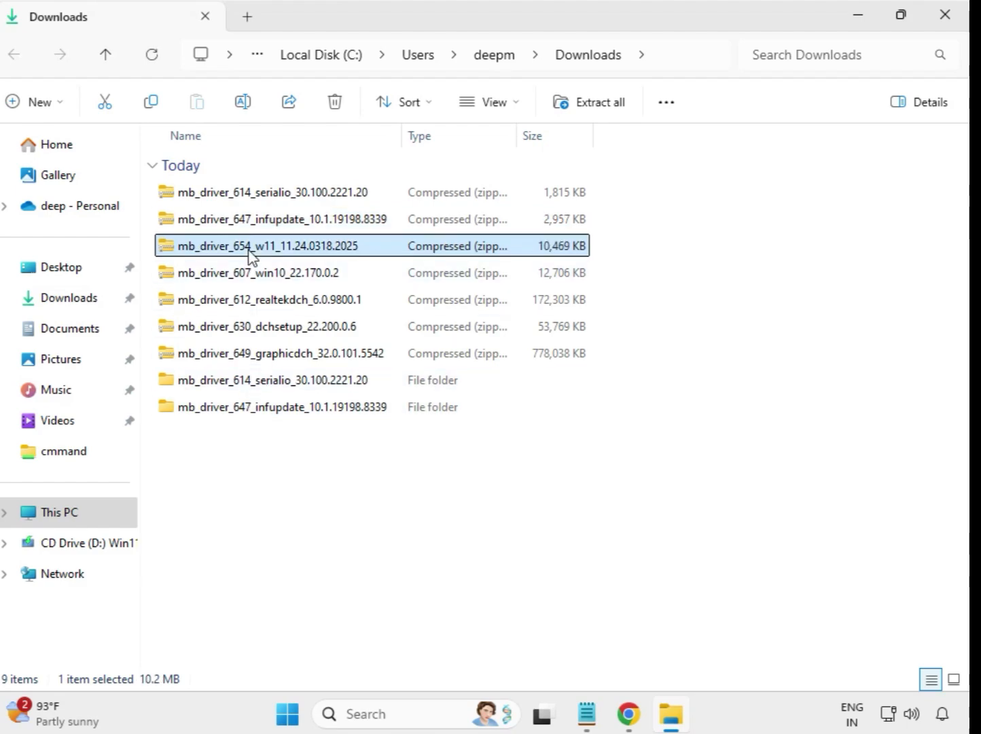
right_click(250, 254)
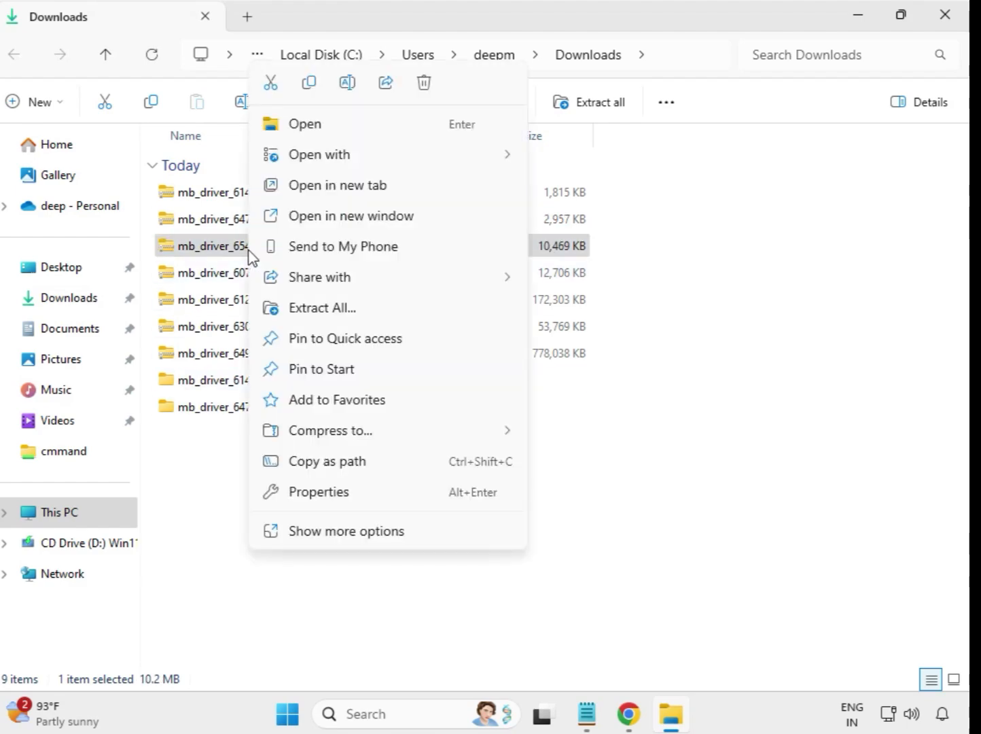
click(332, 313)
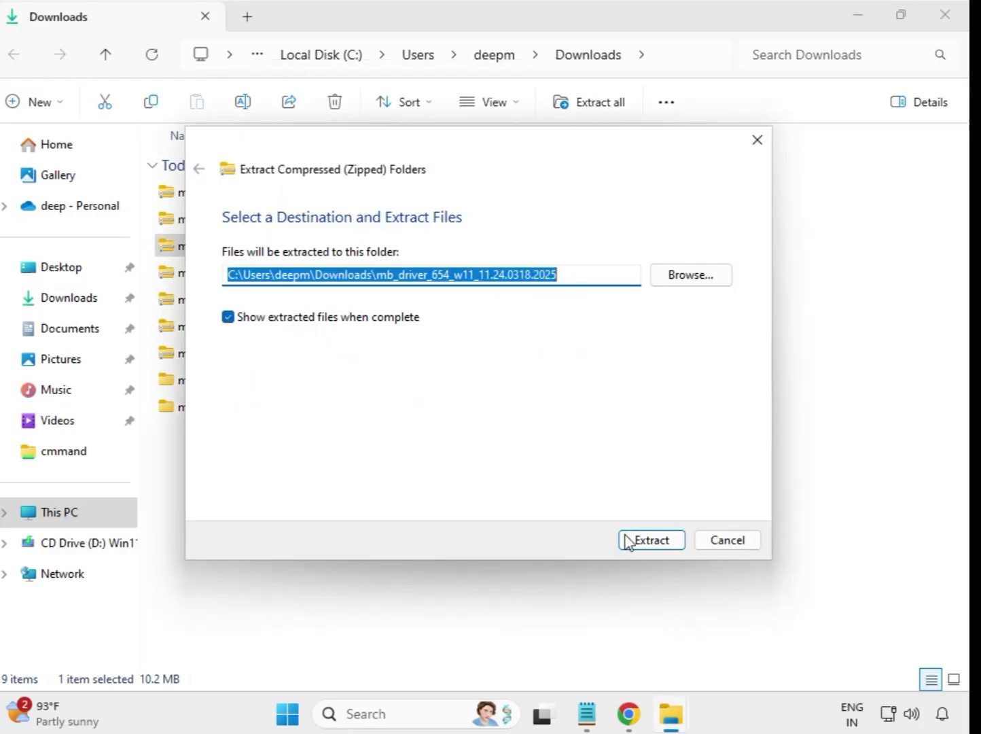
click(626, 540)
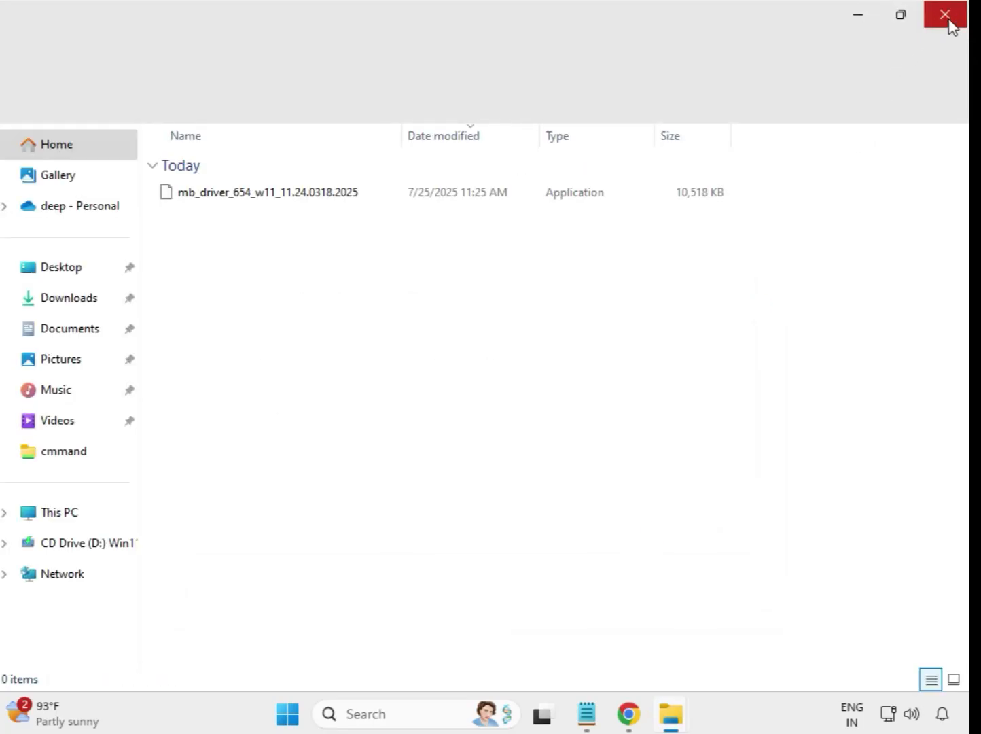
click(949, 20)
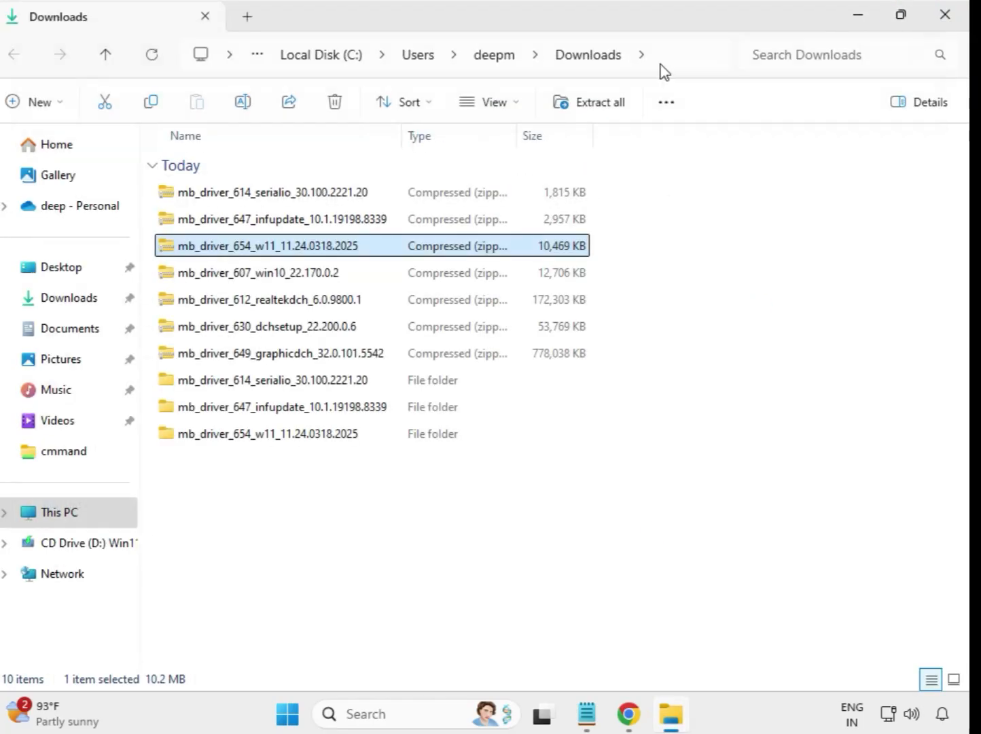
Extract the mb_driver_607_win10_22.170.0.2 archive into its own folder in Downloads and close the window showing the extracted files.
click(220, 275)
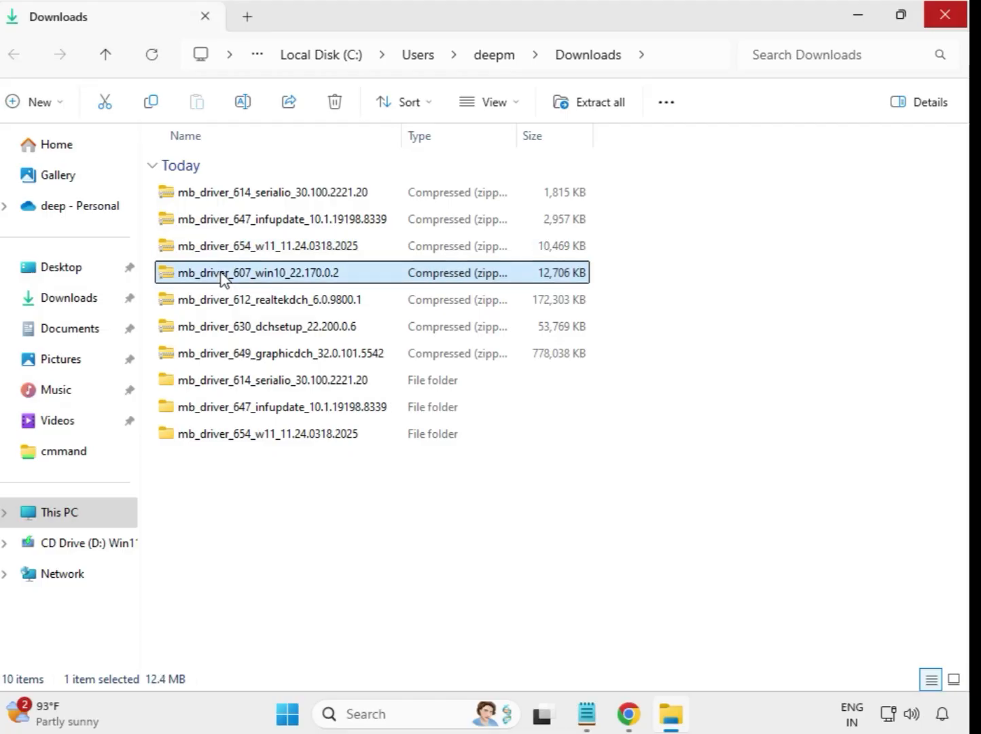
right_click(220, 276)
click(278, 307)
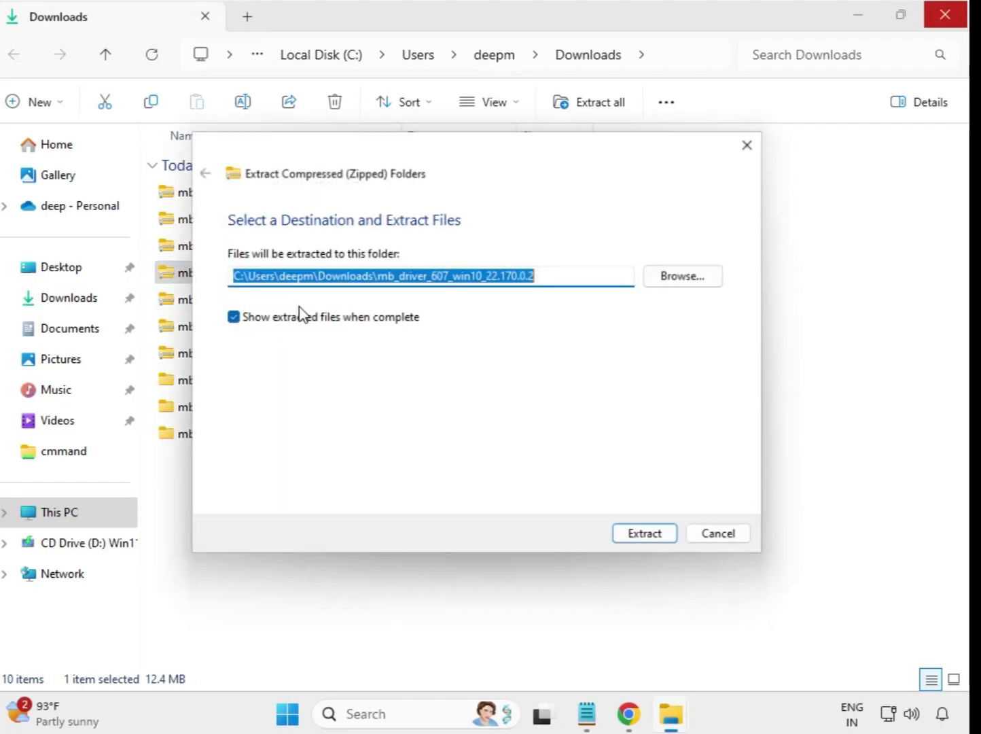
click(655, 539)
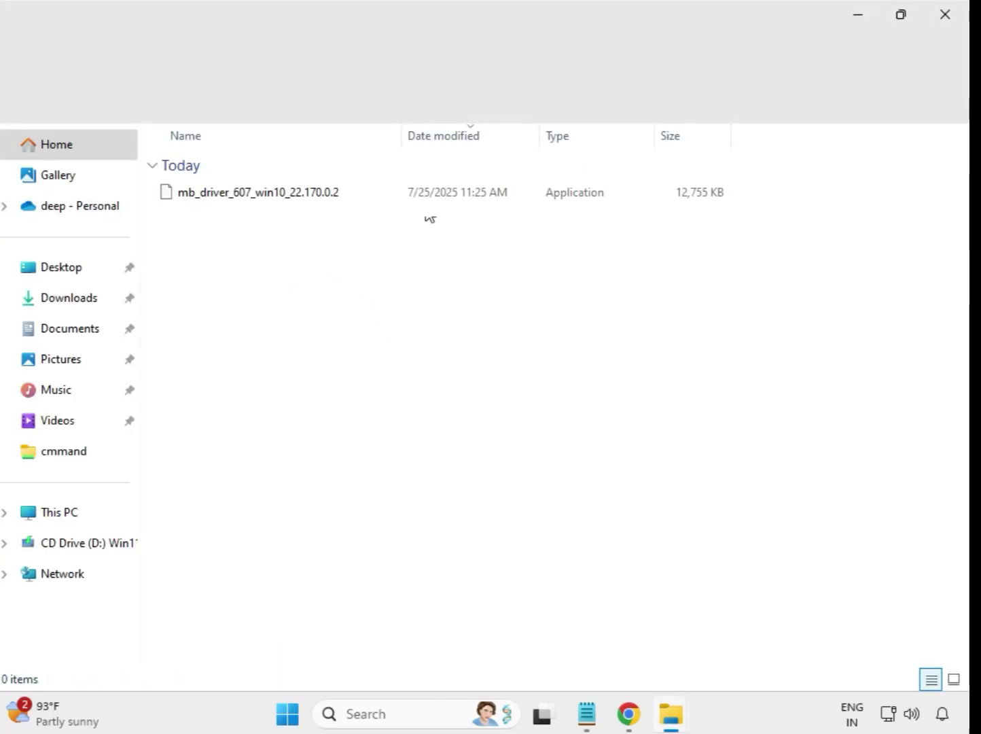
click(944, 14)
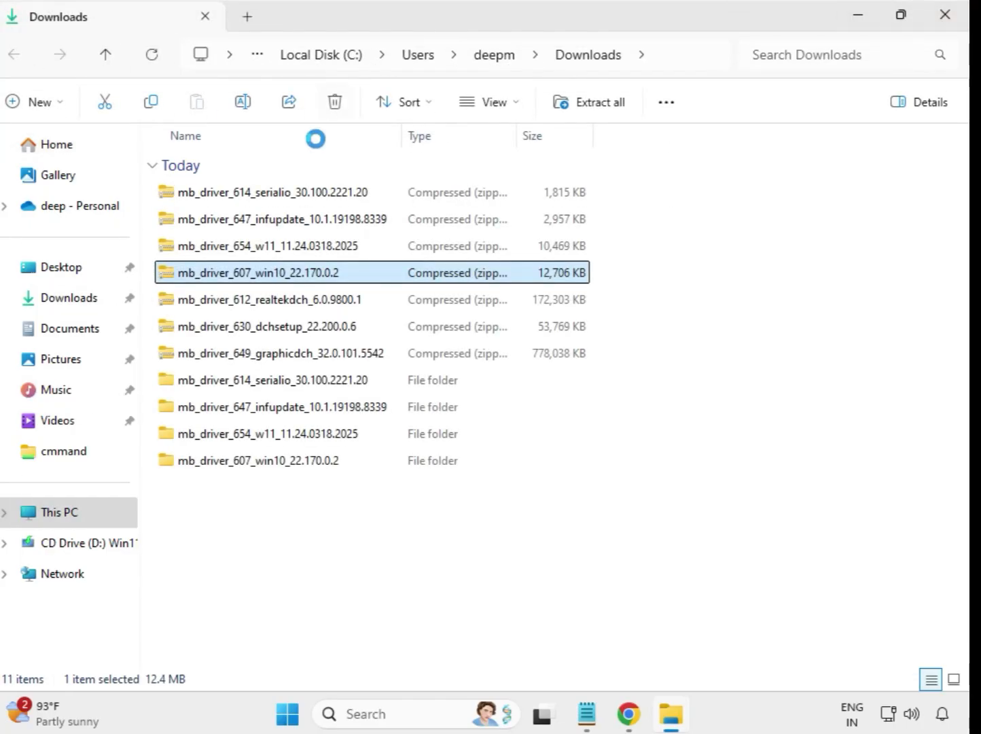
Extract the mb_driver_612_realtekdch_6.0.9800.1 archive into its own folder in Downloads and close the window showing the extracted files.
click(278, 309)
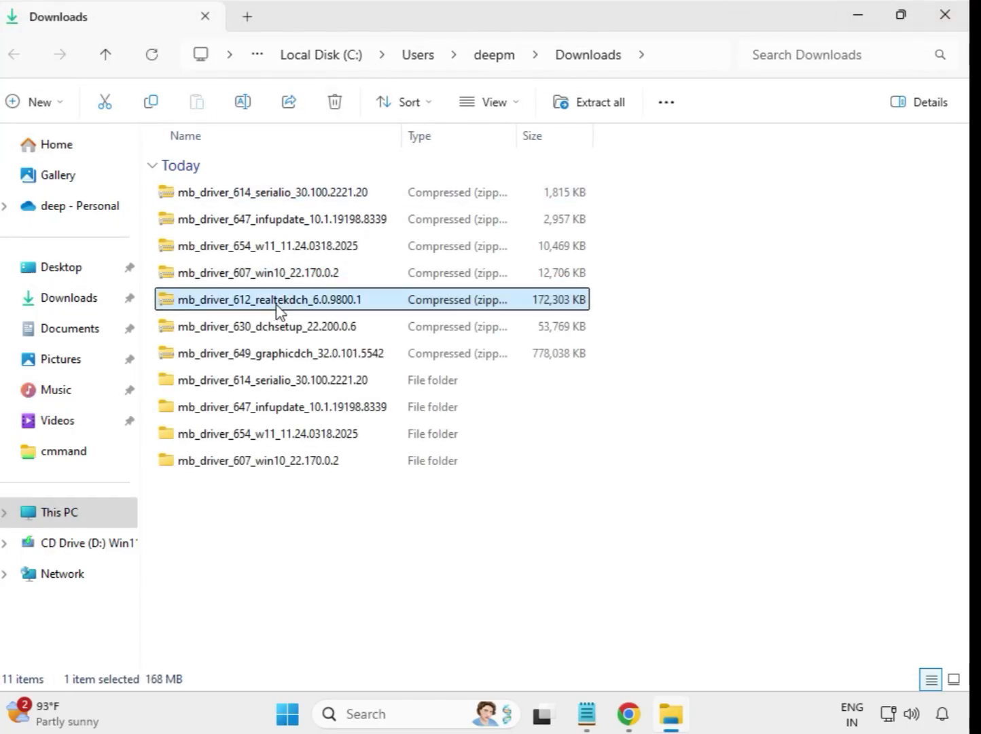
right_click(278, 310)
click(346, 308)
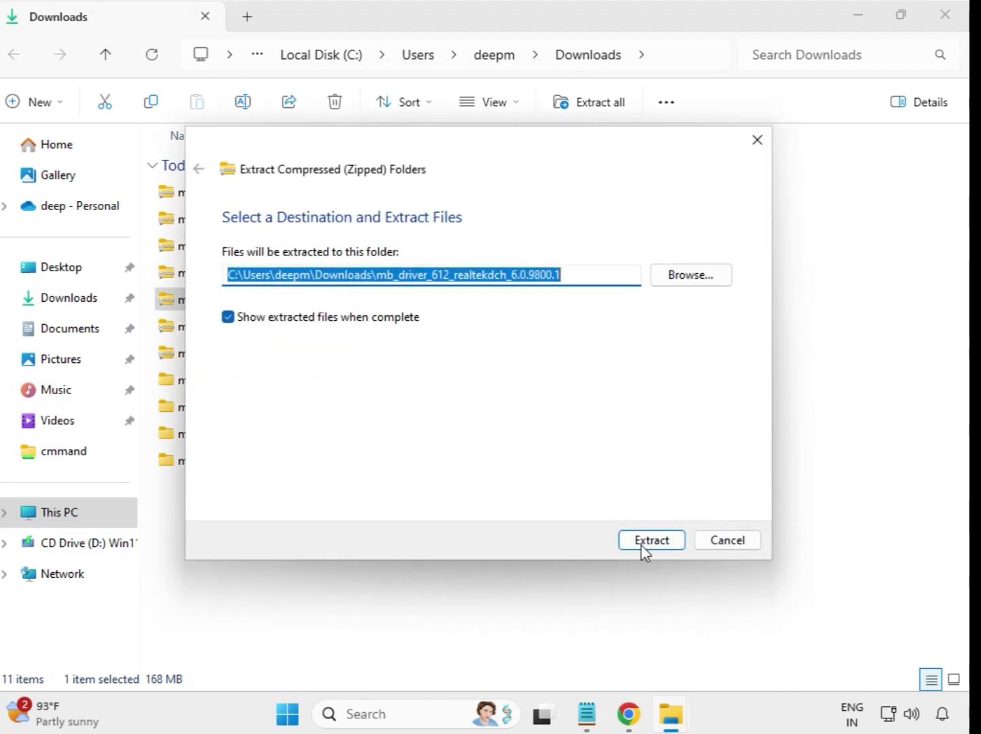
click(643, 541)
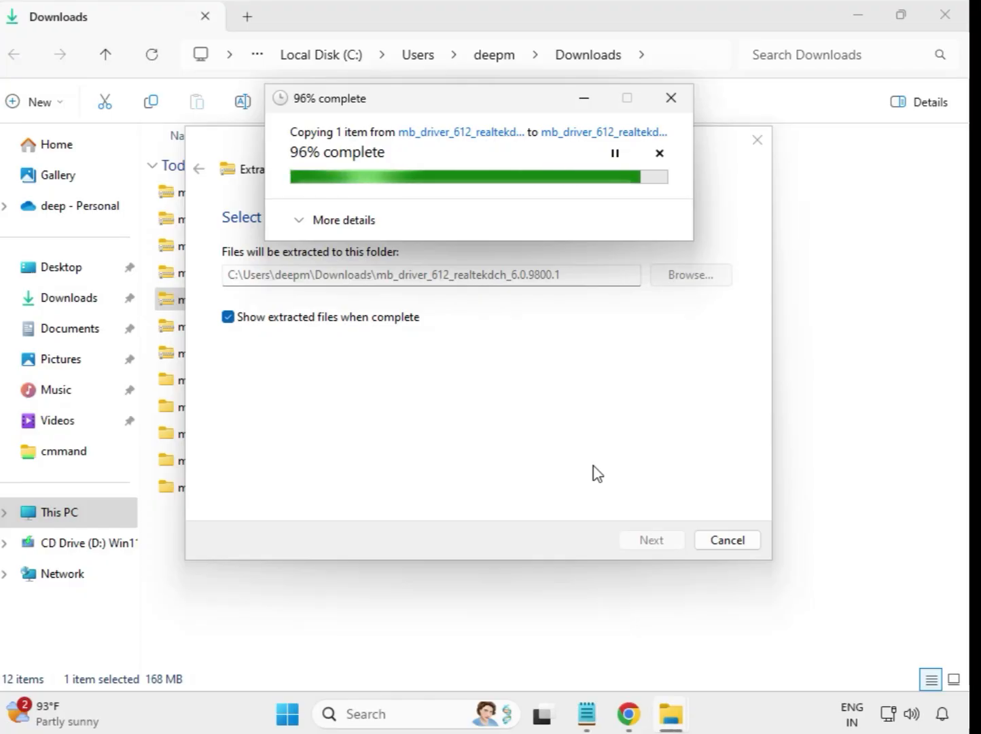
click(946, 16)
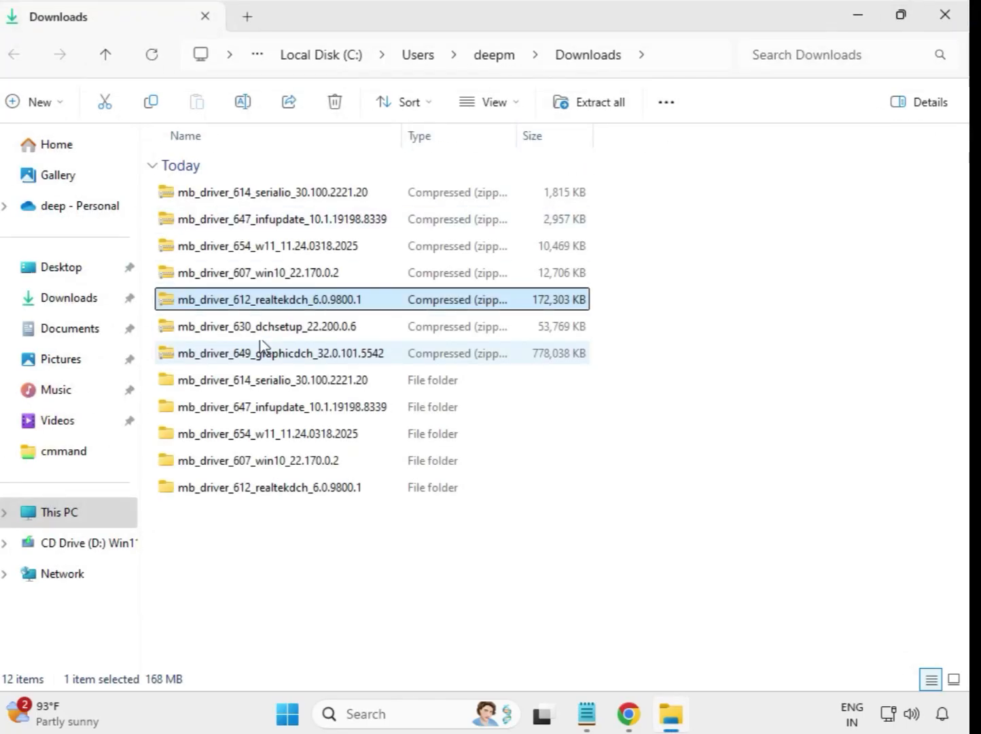
Extract the mb_driver_630_dchsetup_22.200.0.6 archive into its own folder in Downloads and close the window showing the extracted files.
click(270, 331)
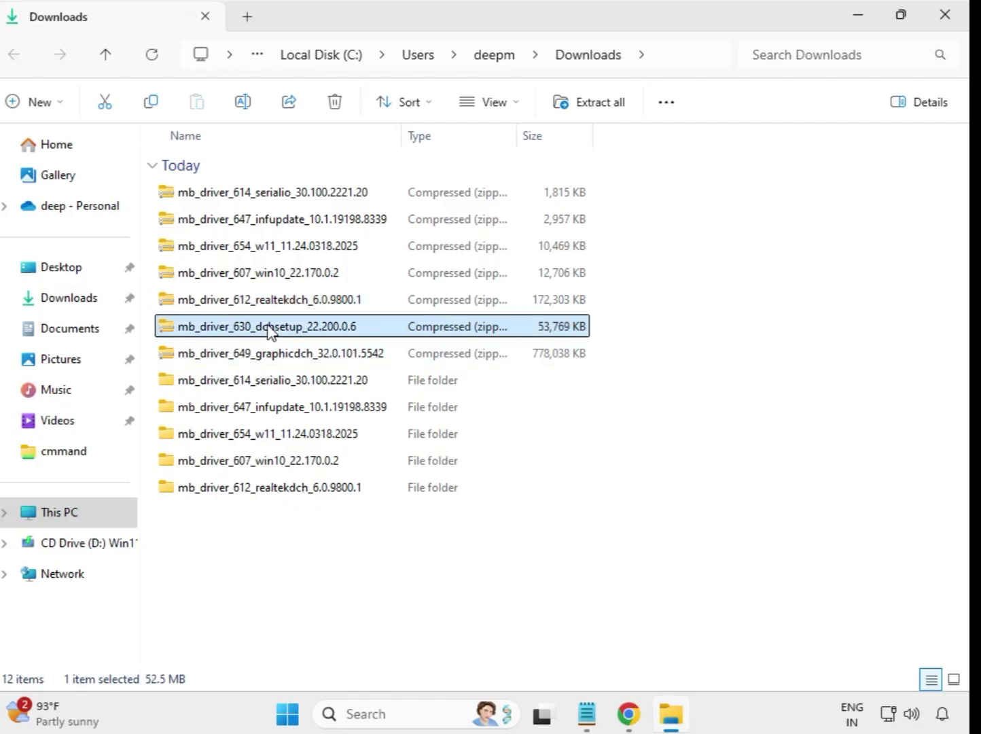
right_click(270, 331)
click(340, 318)
click(649, 542)
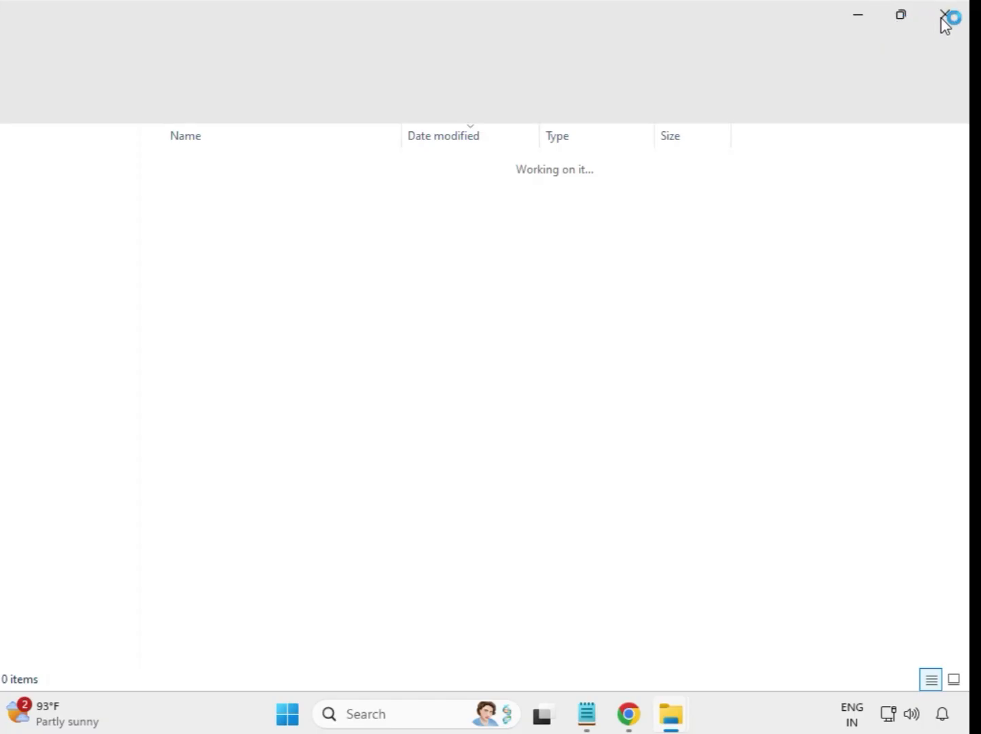
click(944, 16)
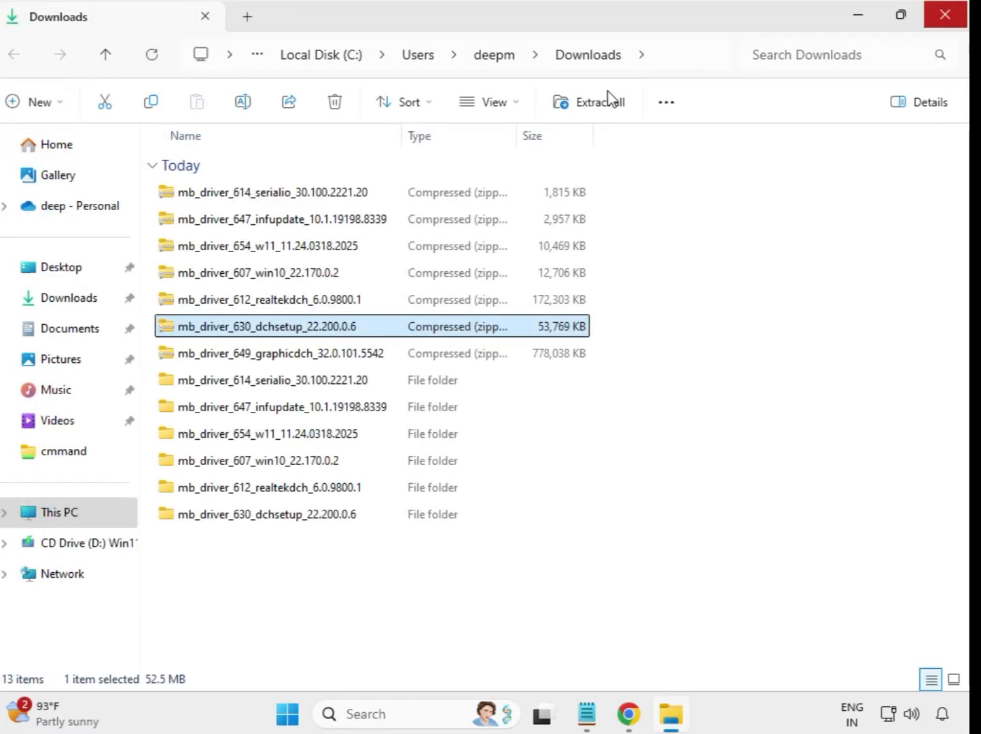
Extract the mb_driver_649_graphicdch_32.0.101.5542 archive into its own folder in Downloads and close the window showing the extracted files.
click(297, 359)
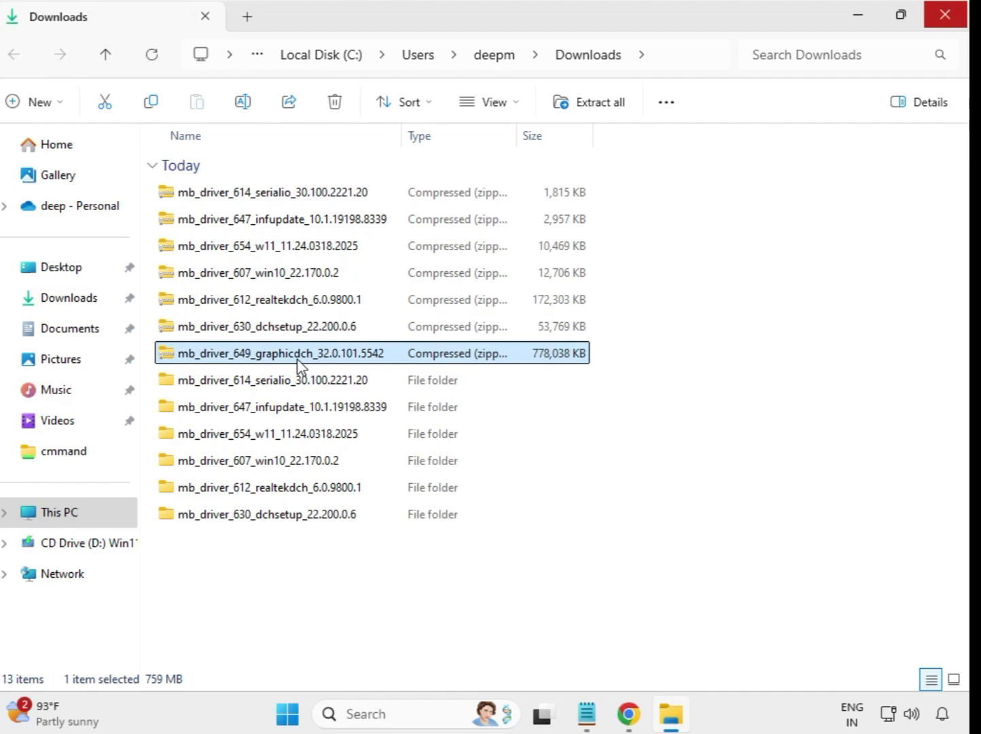
right_click(298, 366)
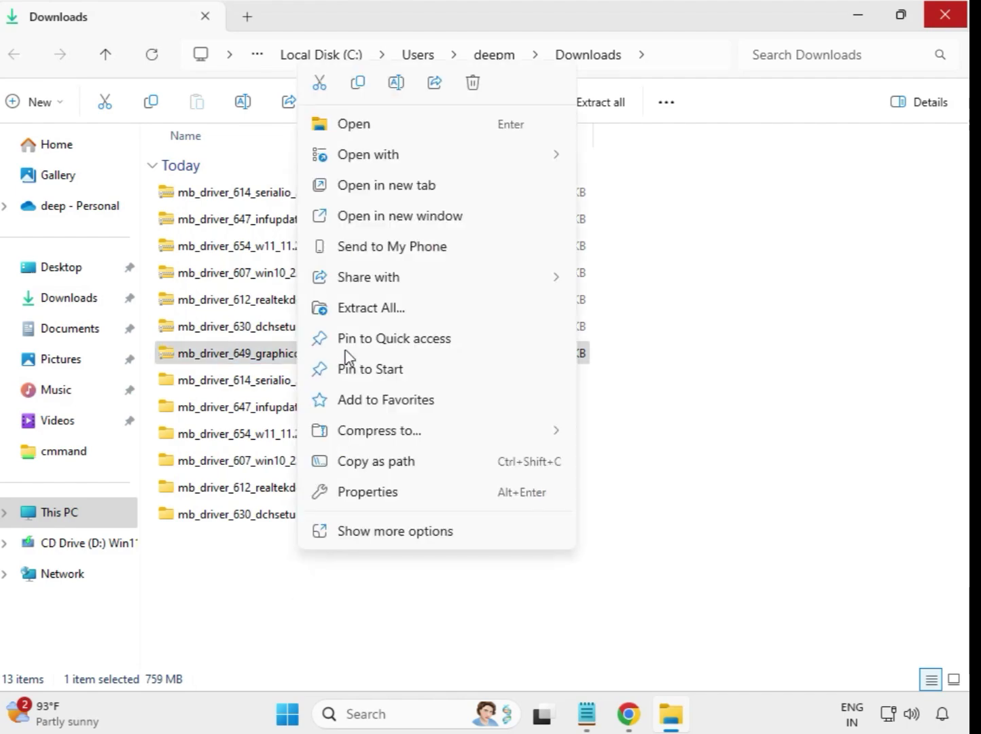
click(385, 312)
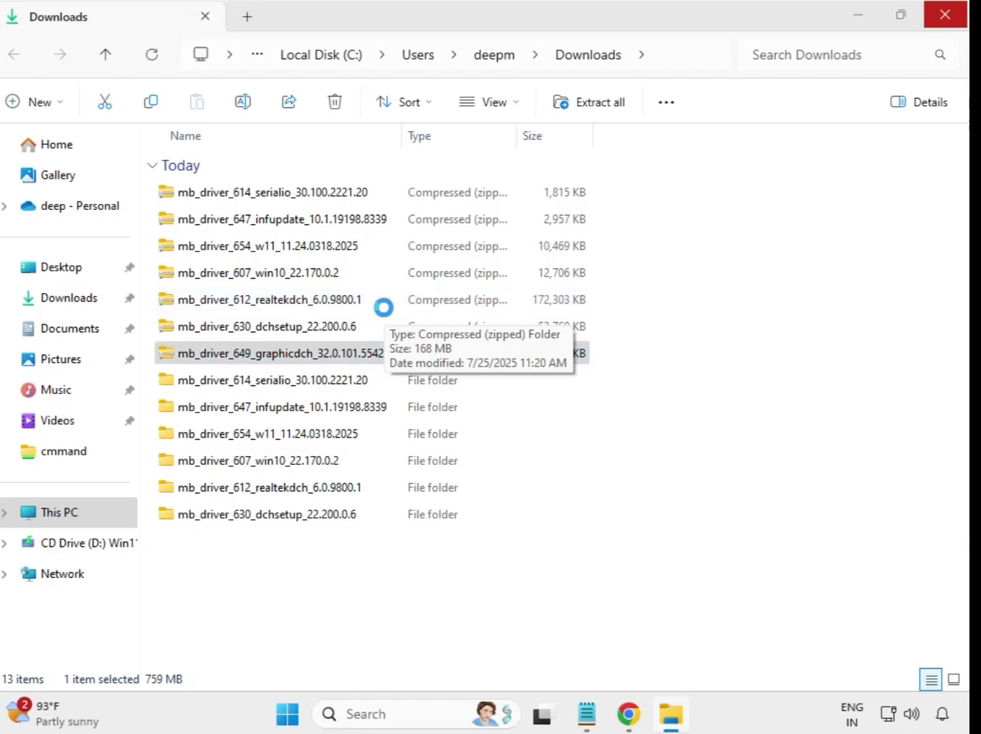
click(650, 540)
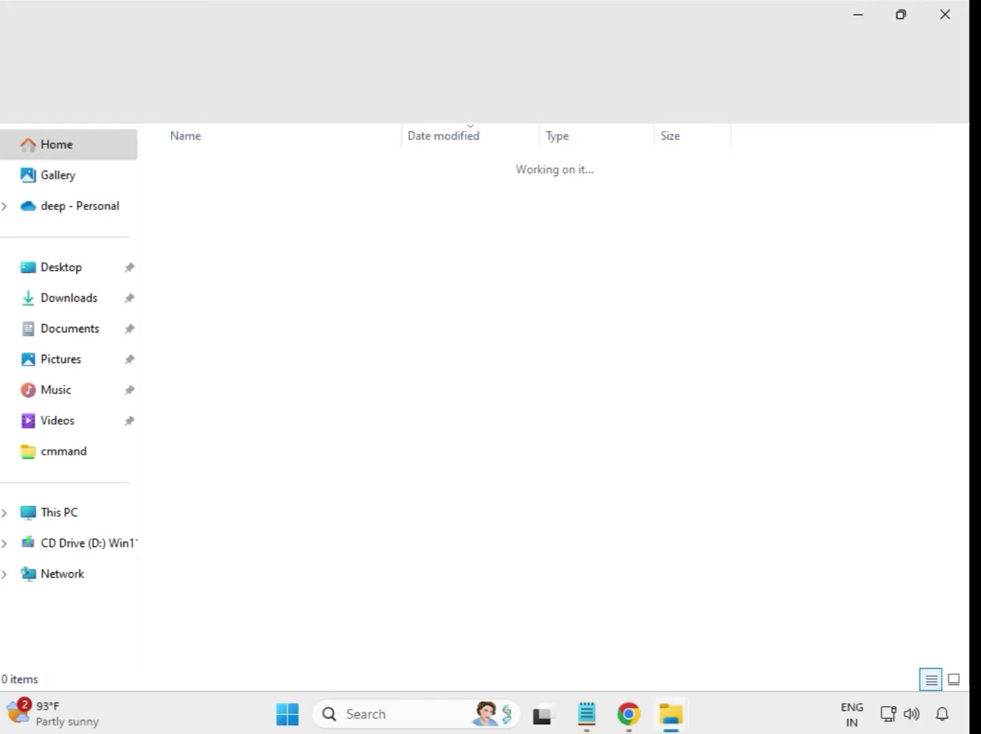
click(945, 20)
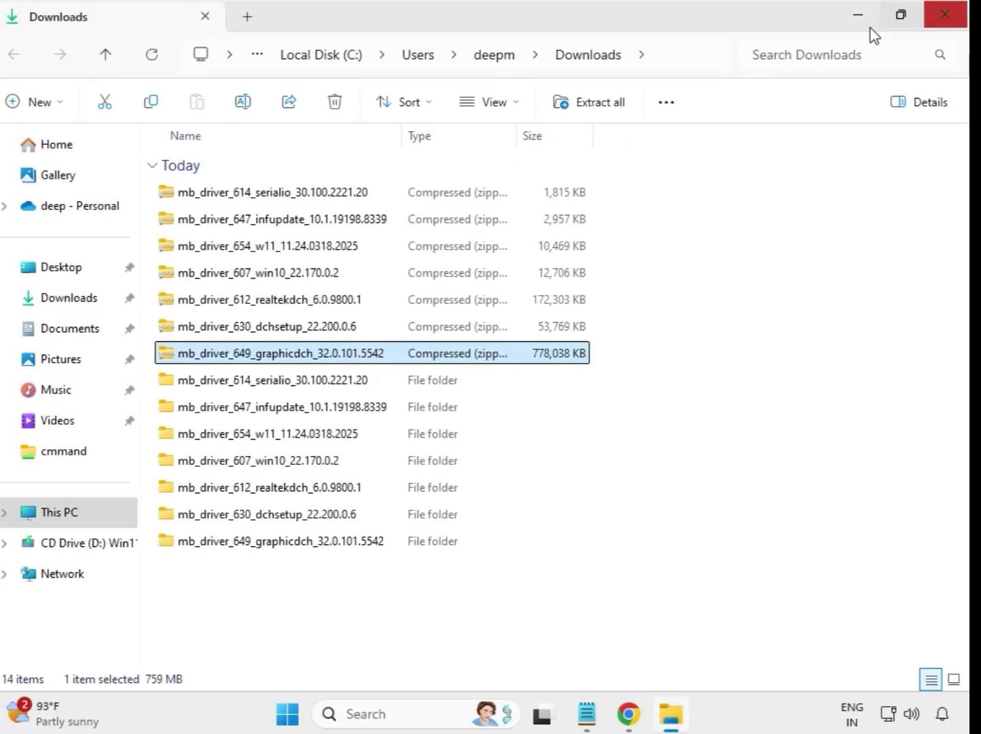
Refresh the Downloads folder listing and look over the extracted driver folders as a group, leaving nothing selected.
click(508, 610)
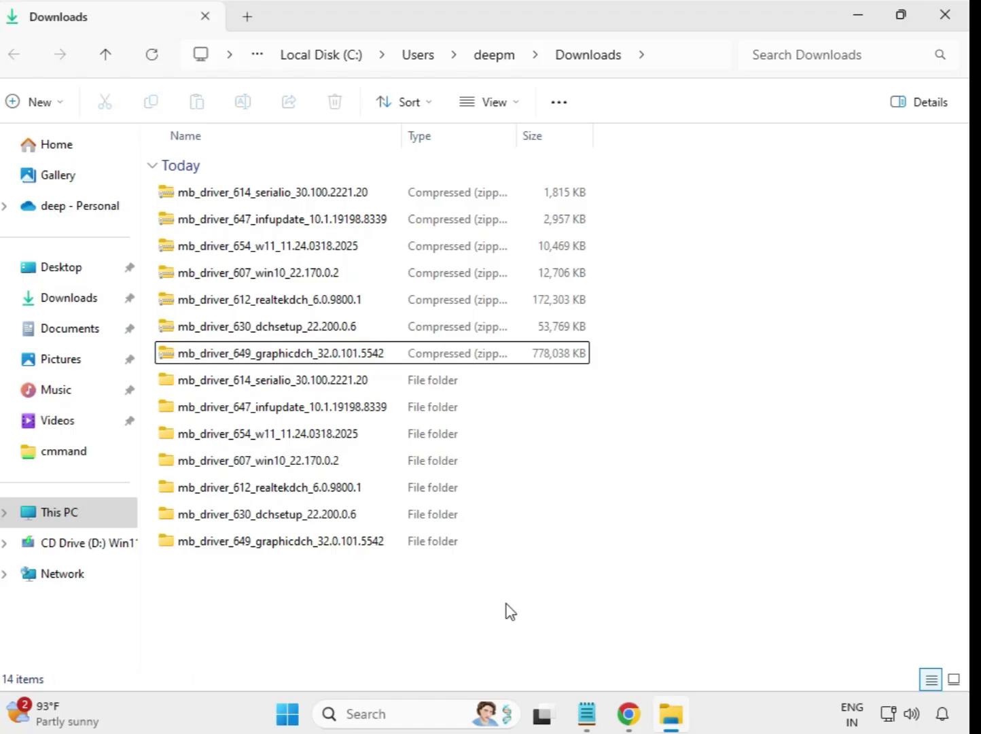
right_click(362, 586)
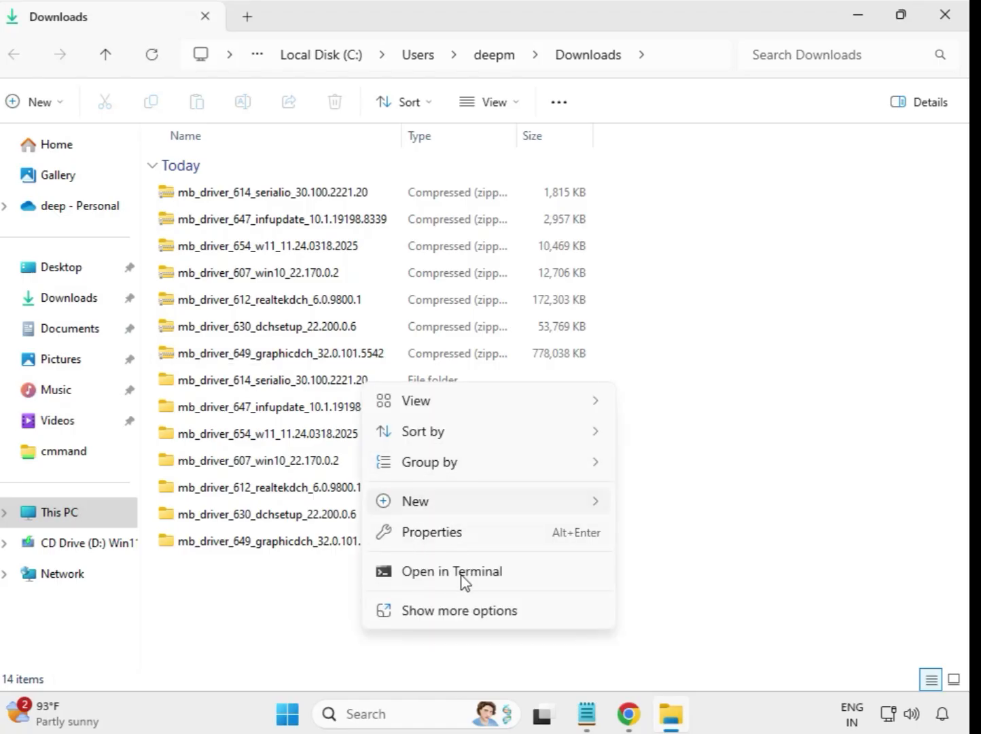
click(473, 611)
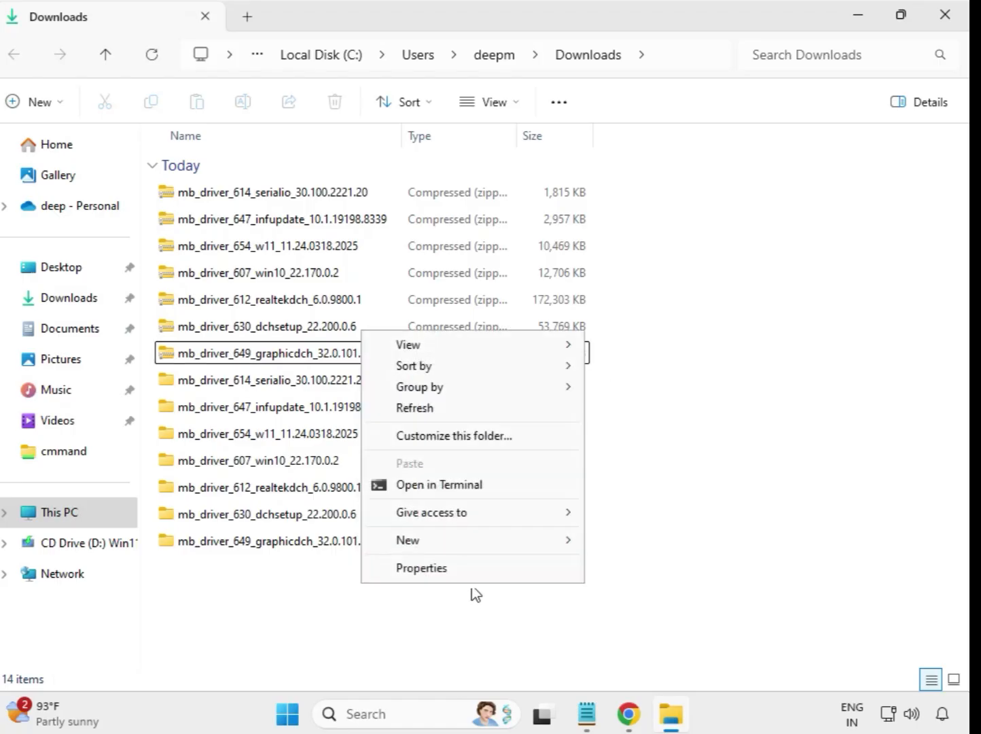
click(416, 408)
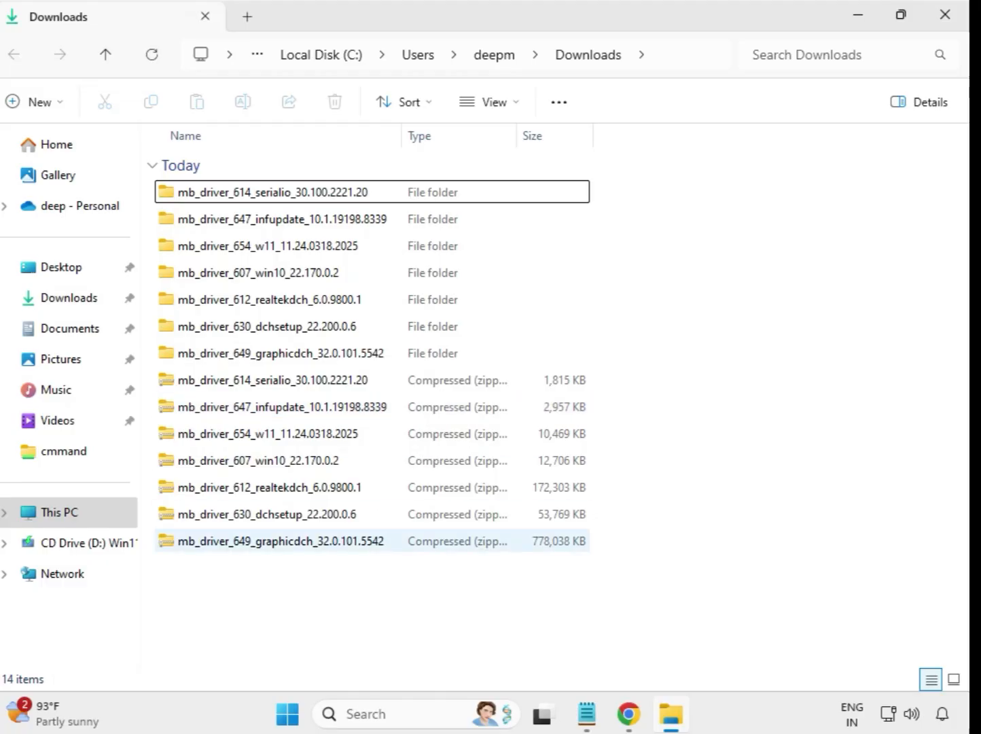
drag(600, 358, 372, 186)
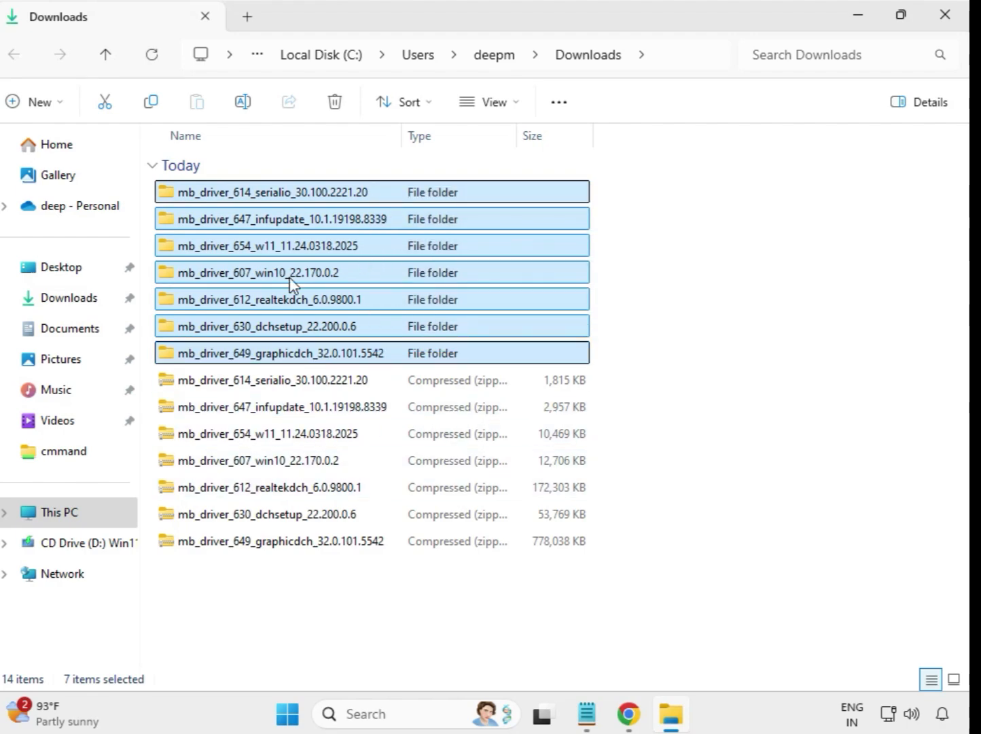
click(631, 237)
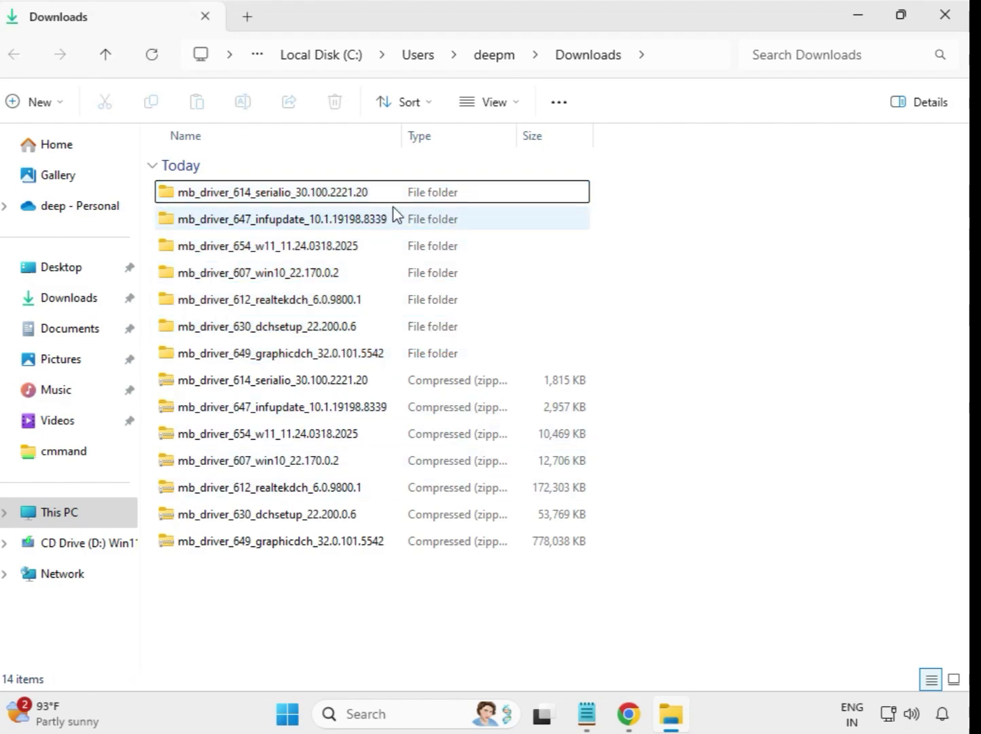
Run the mb_driver_614_serialio_30.100.2221.20 installer as administrator, report that the program worked correctly, and return to the Downloads folder.
double_click(271, 195)
click(259, 196)
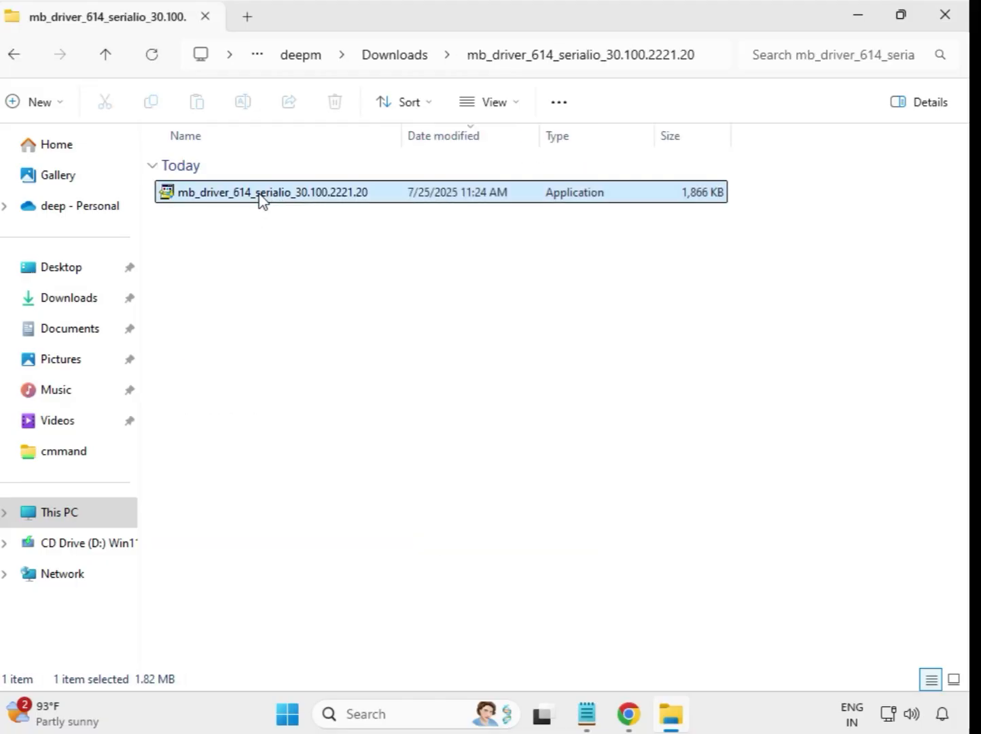
right_click(261, 200)
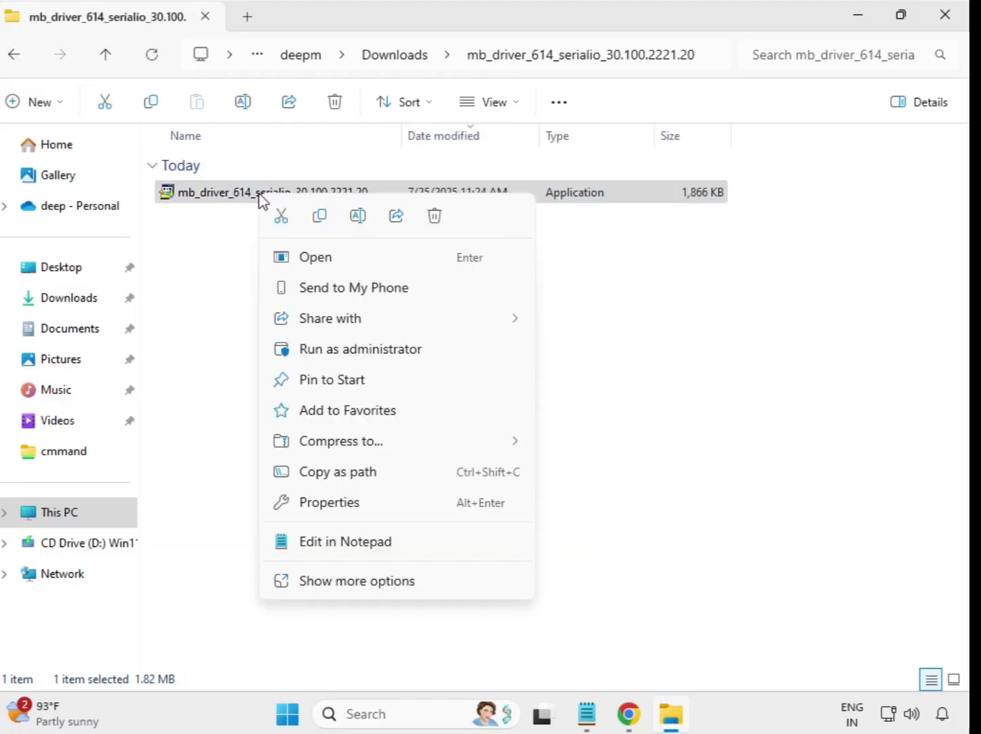
click(346, 350)
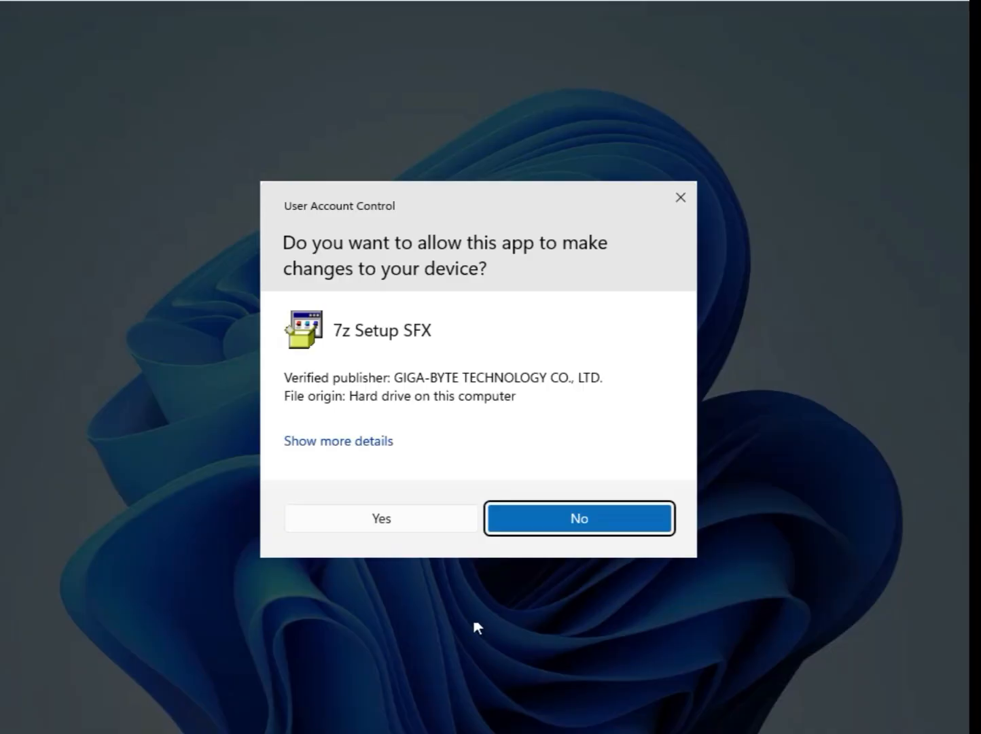
click(392, 518)
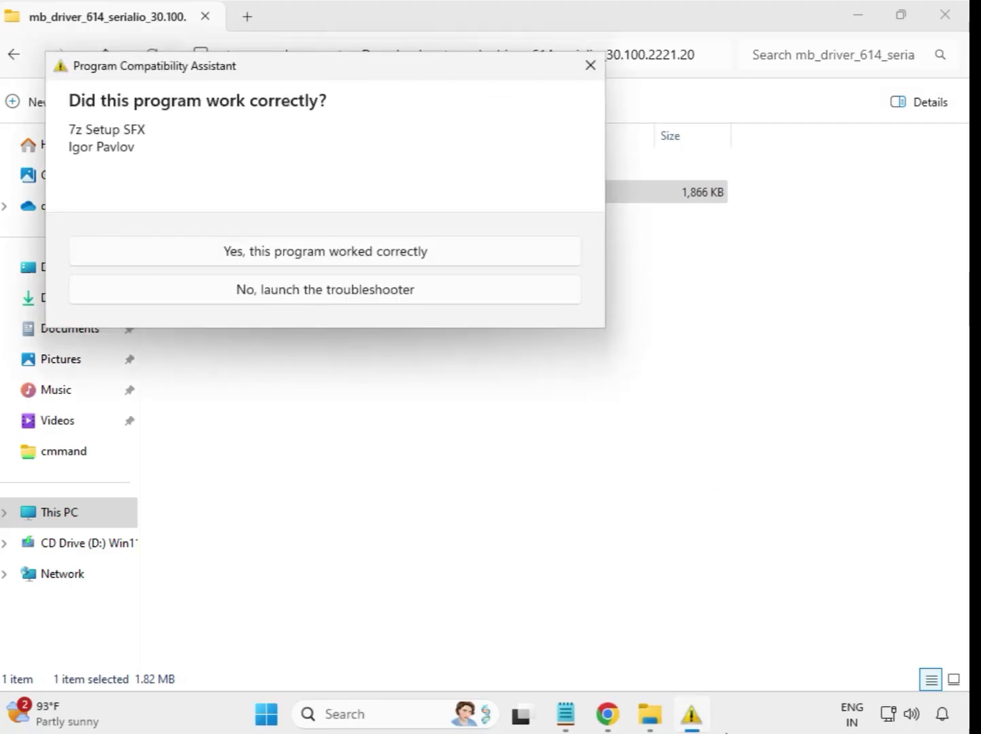
click(467, 247)
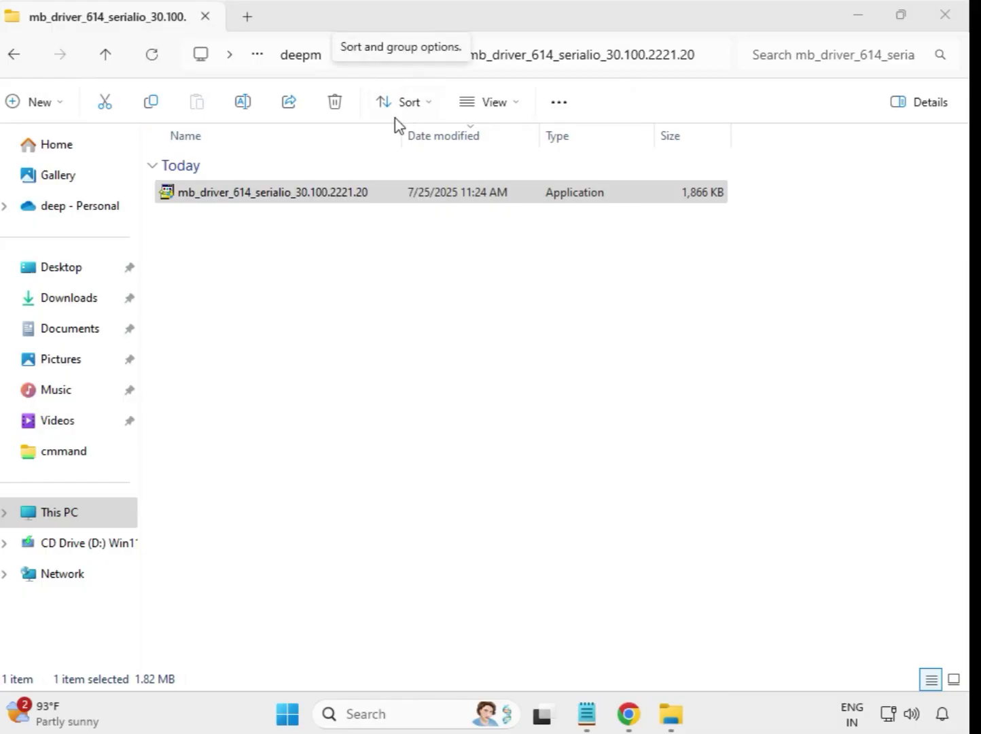
click(19, 59)
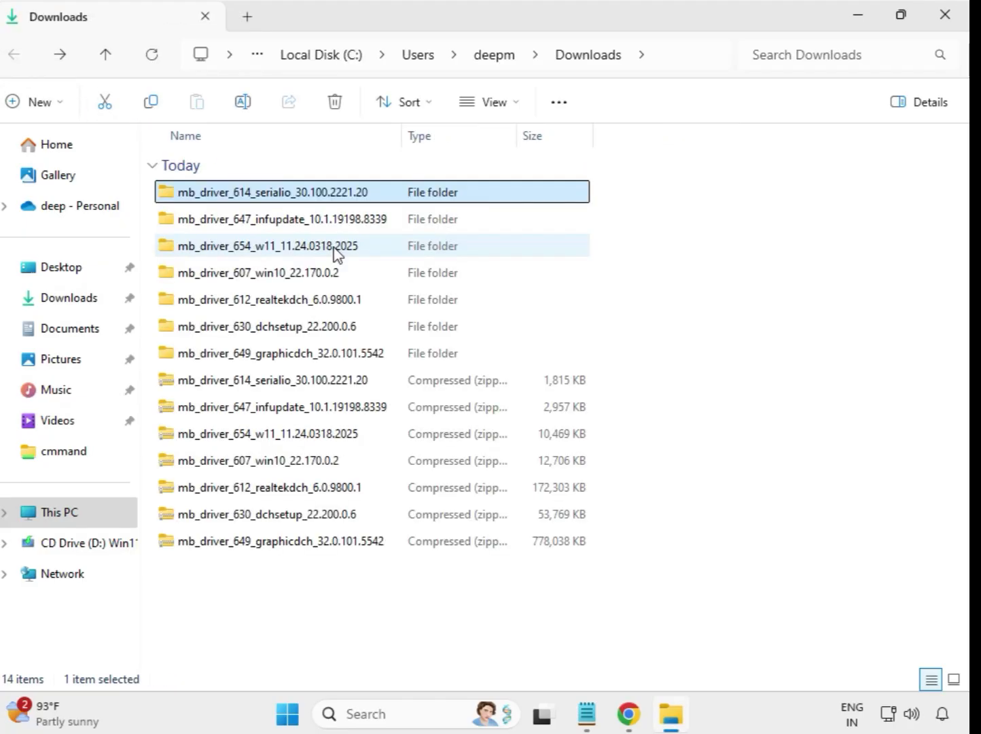
Run the mb_driver_647_infupdate_10.1.19198.8339 installer from its extracted folder as administrator, allowing it to make changes, and return to Downloads.
double_click(325, 220)
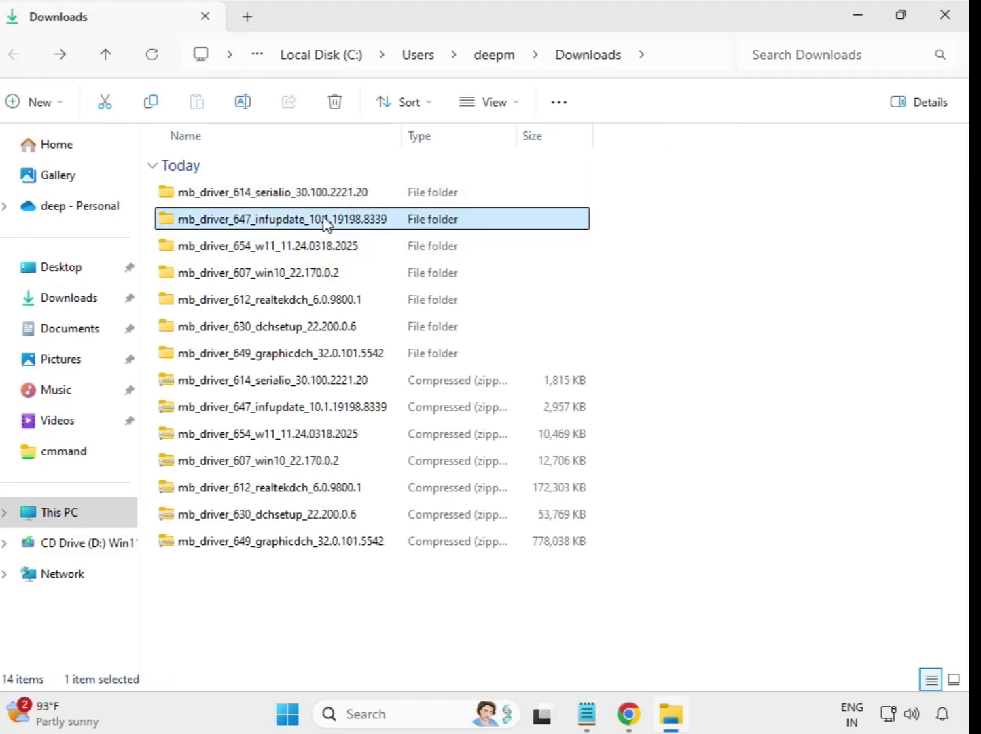
click(328, 199)
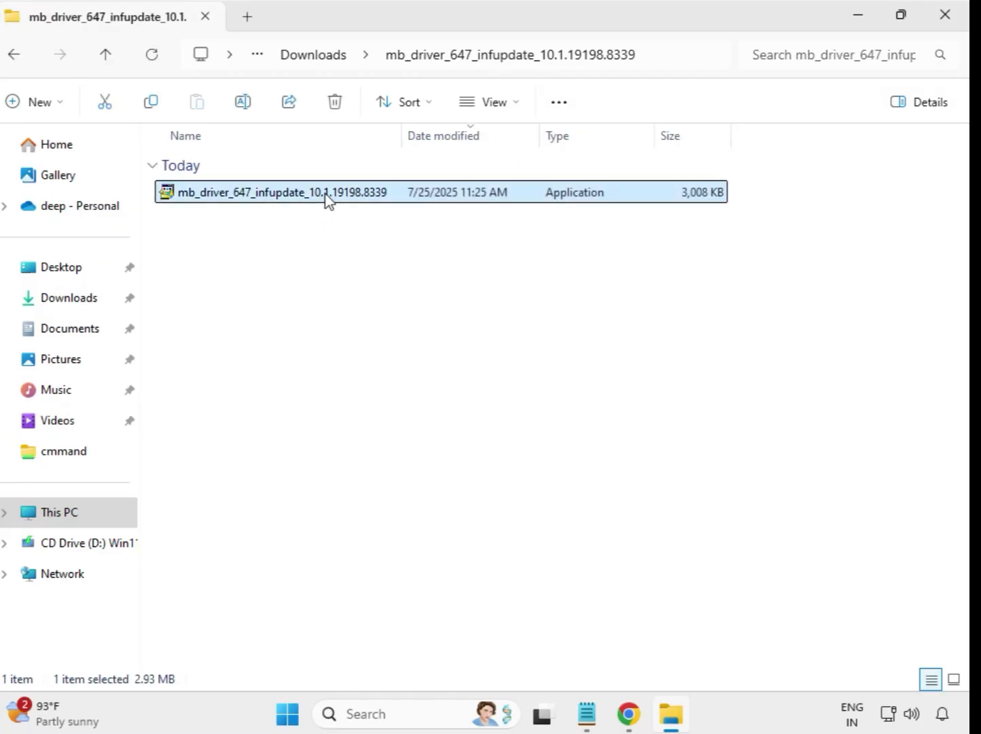
right_click(328, 199)
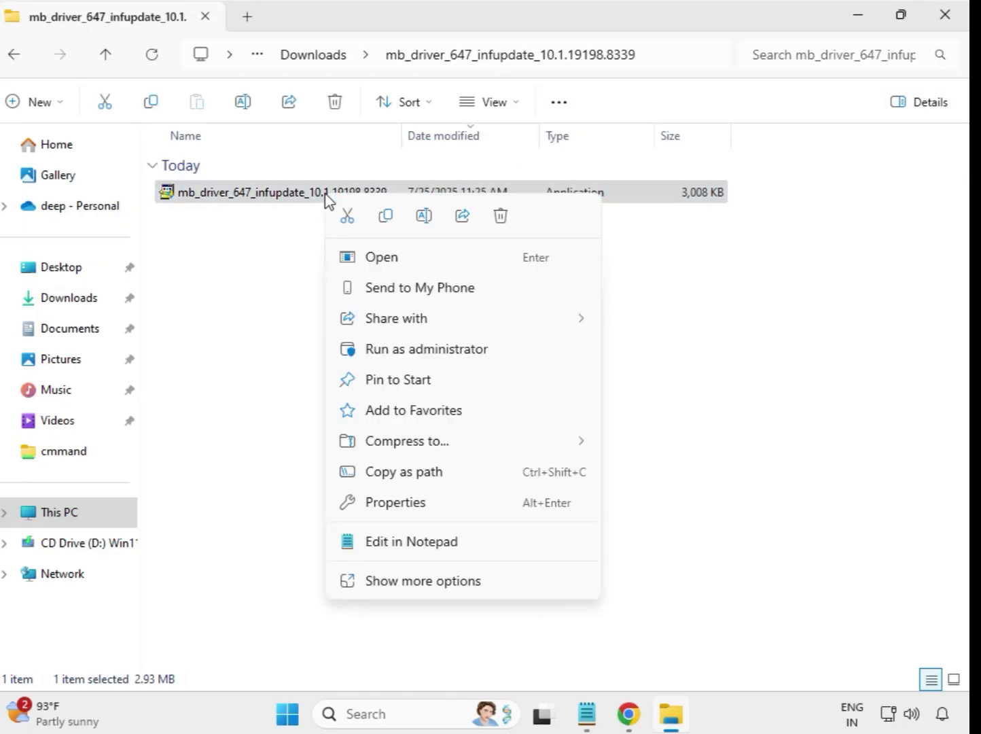
click(428, 352)
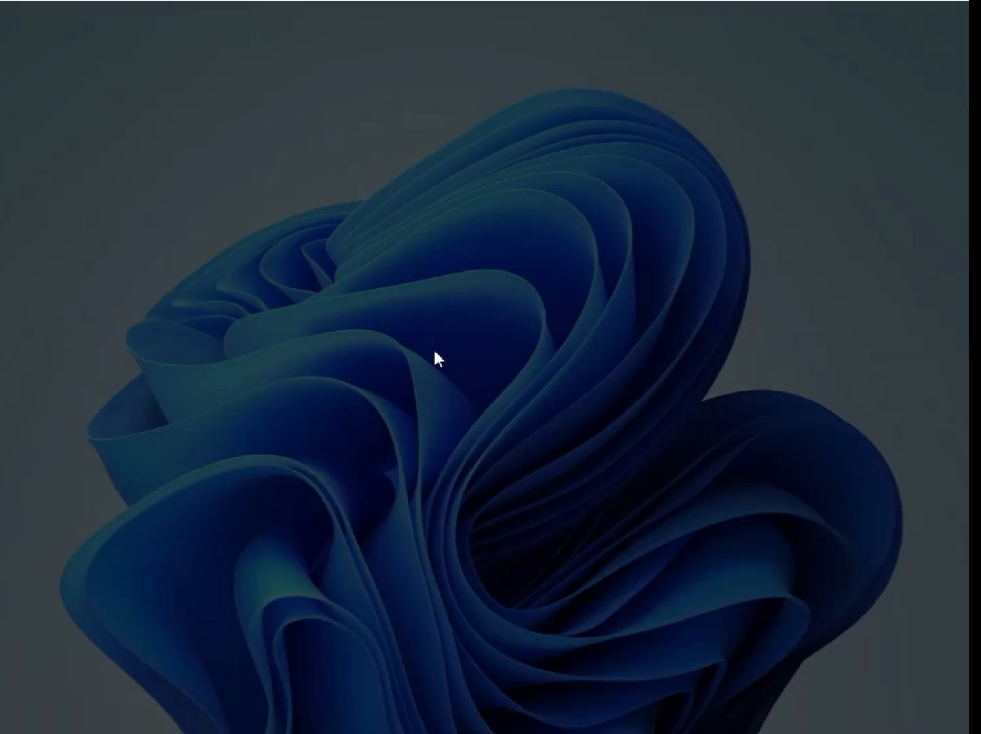
click(447, 528)
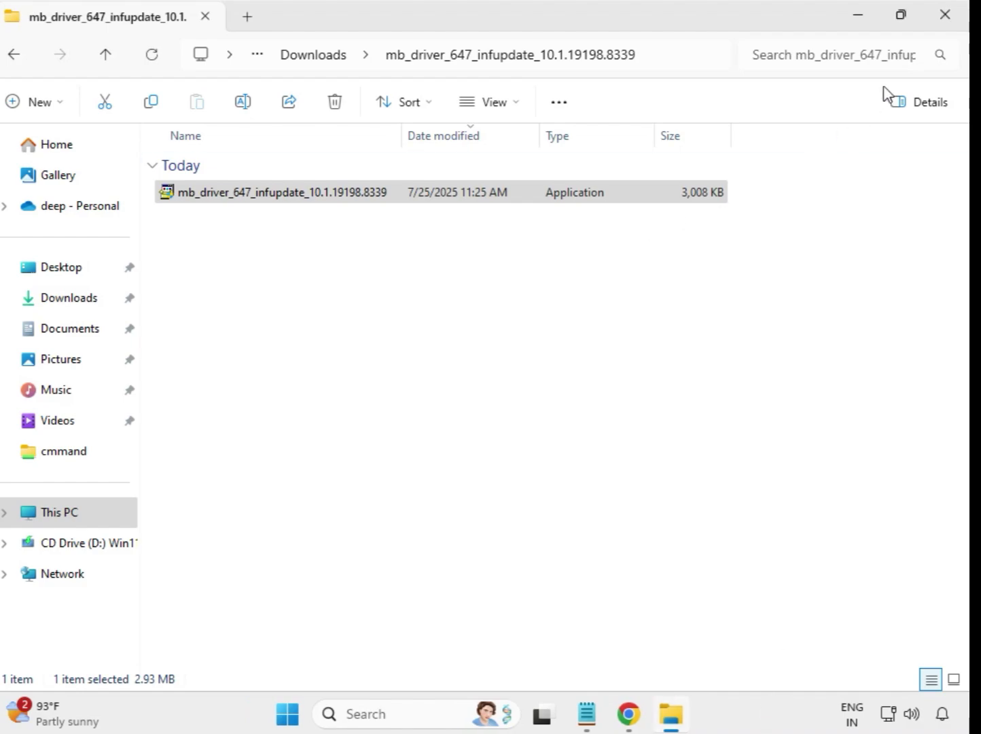
click(296, 59)
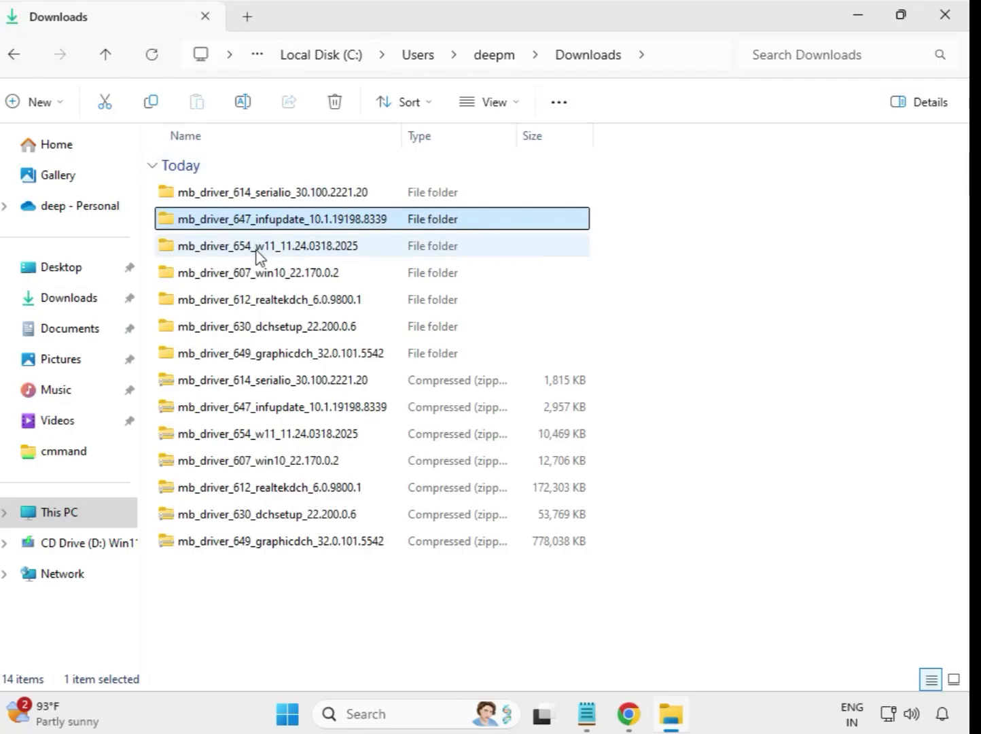
Run the mb_driver_654_w11_11.24.0318.2025 installer from its extracted folder as administrator, allowing it to make changes, and return to Downloads.
double_click(275, 249)
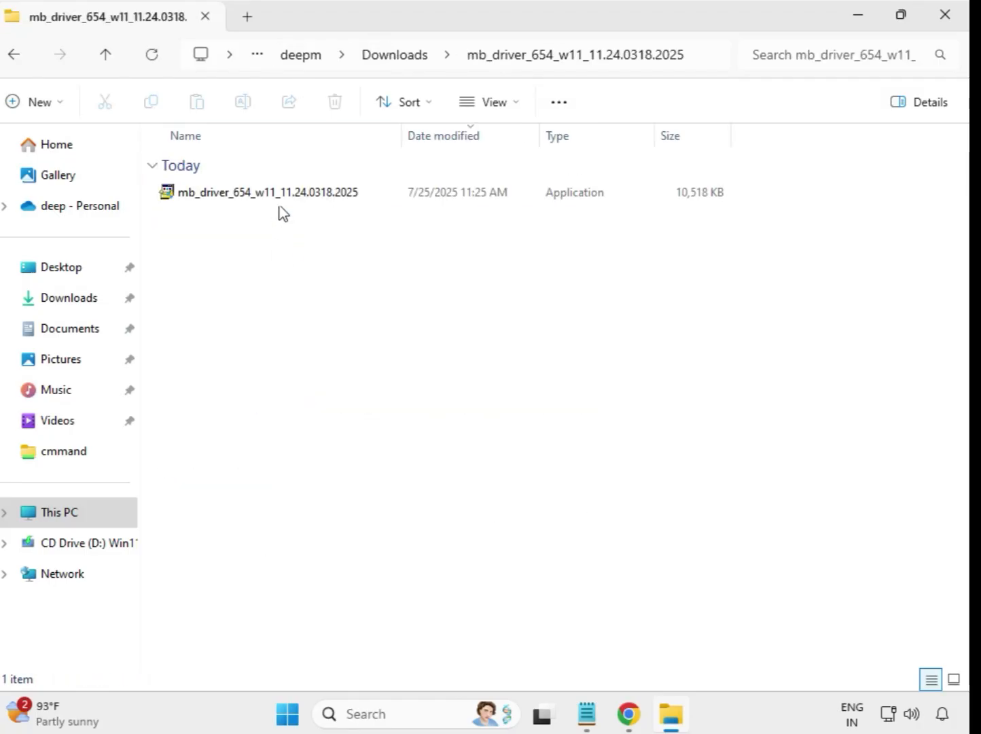
click(287, 200)
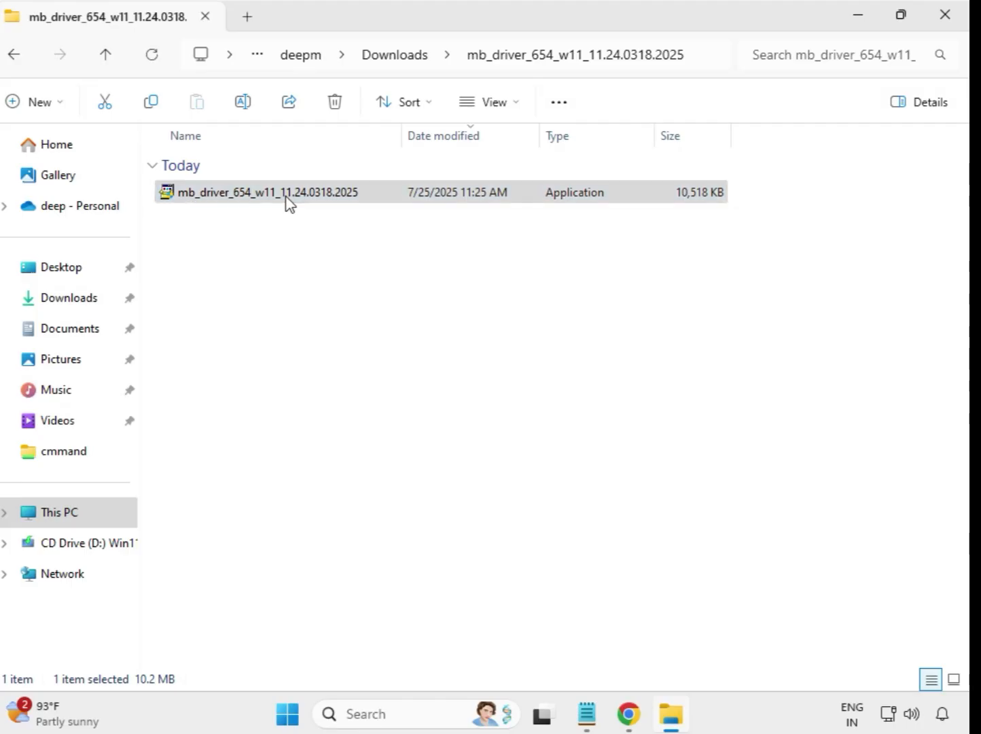
right_click(287, 201)
click(381, 353)
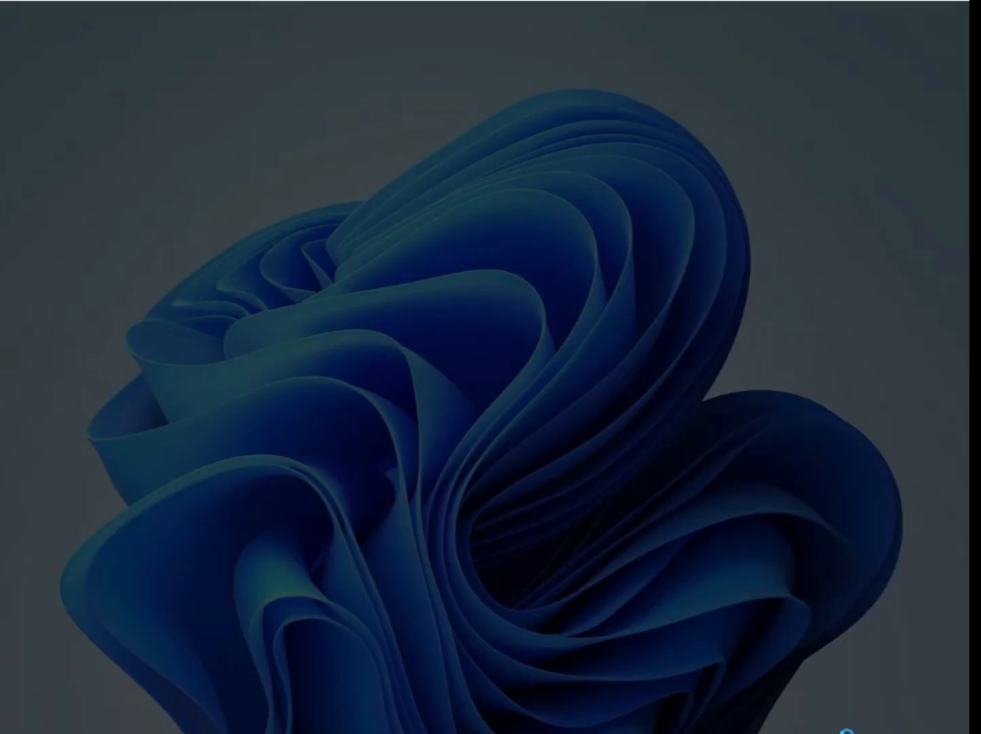
click(401, 523)
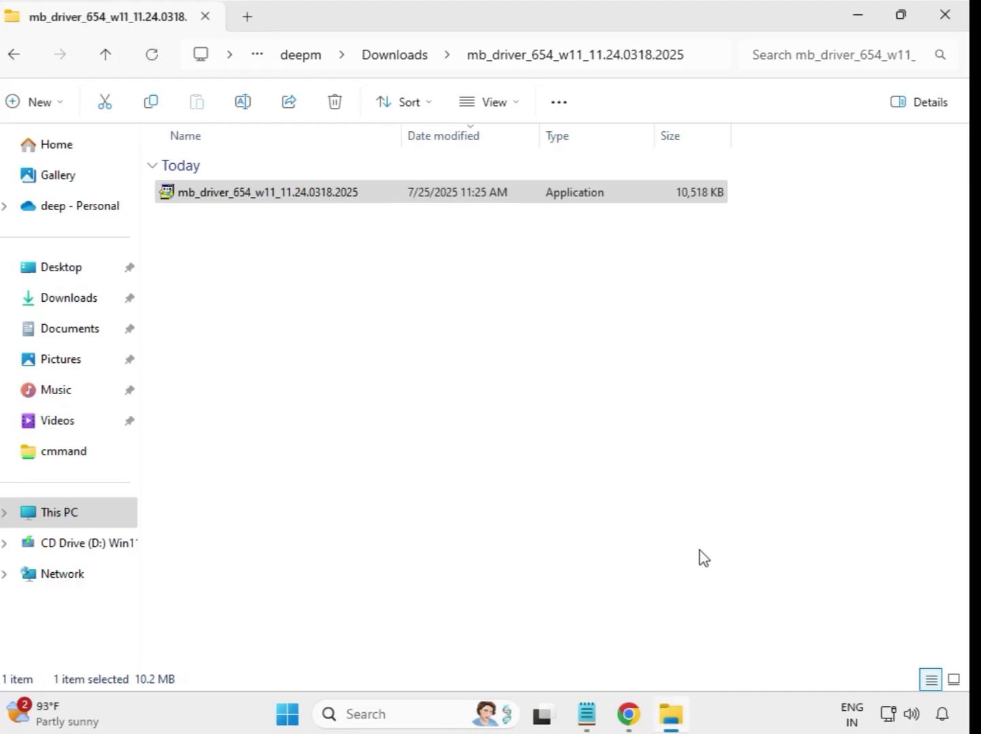
click(399, 59)
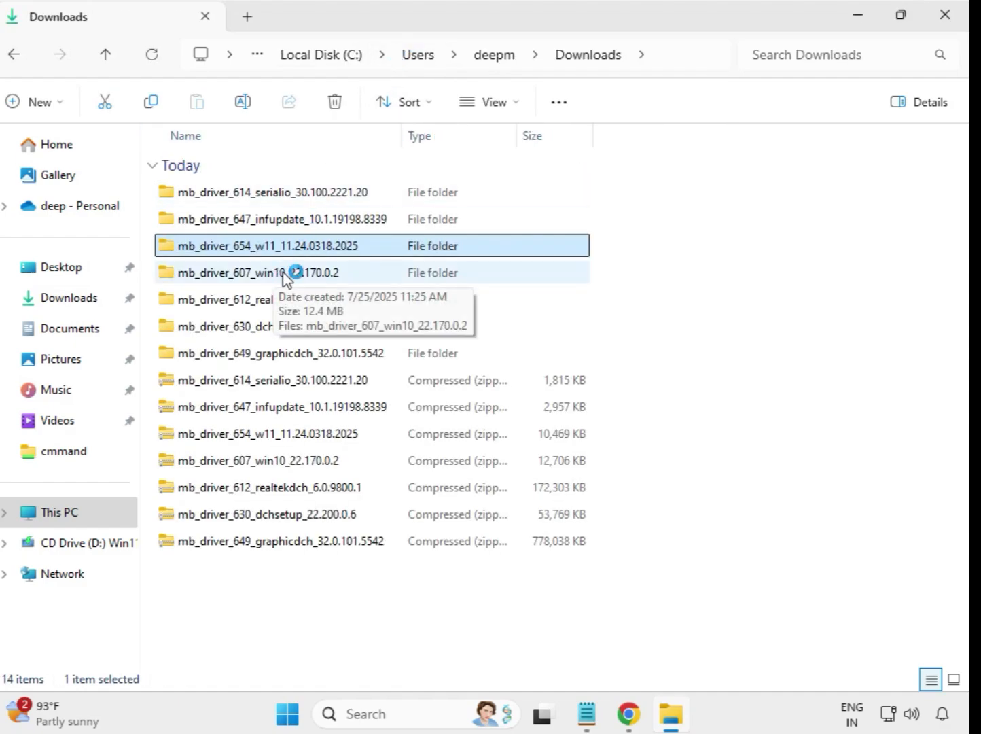
Run the mb_driver_607_win10_22.170.0.2 installer from its extracted folder as administrator, allowing it to make changes, and return to Downloads.
double_click(283, 273)
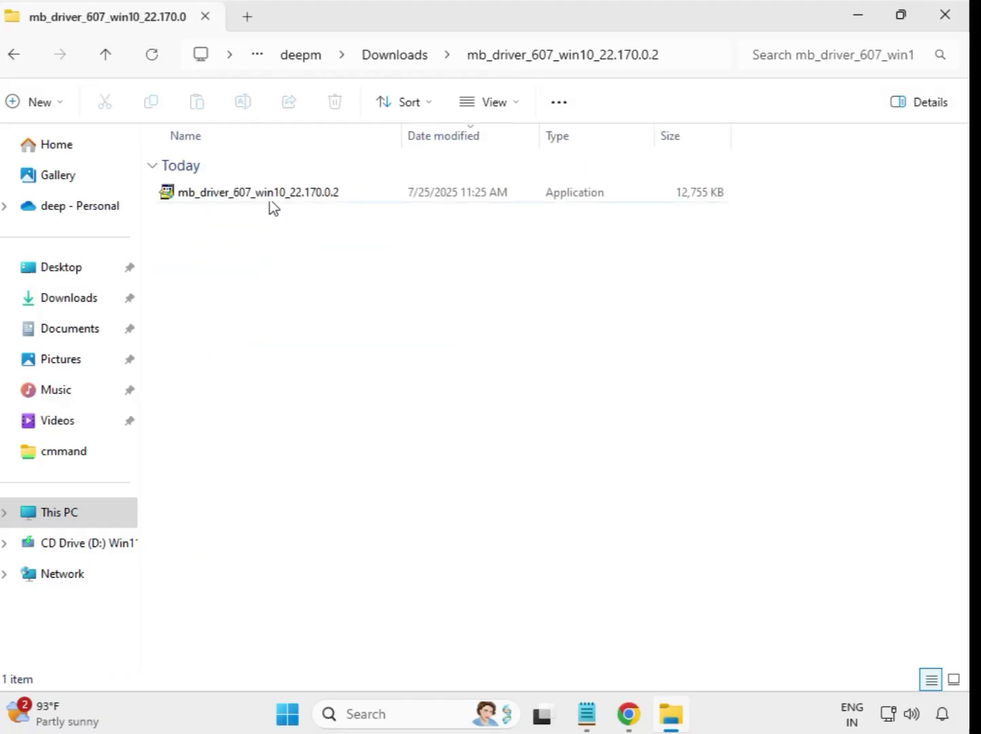
click(273, 197)
right_click(270, 197)
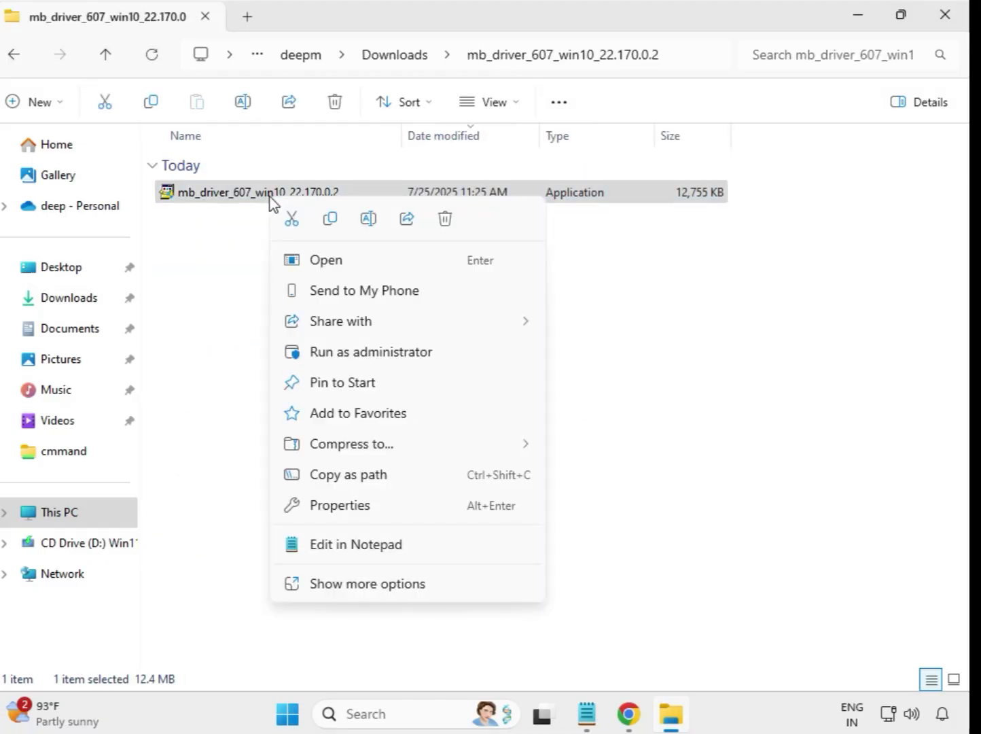
click(351, 352)
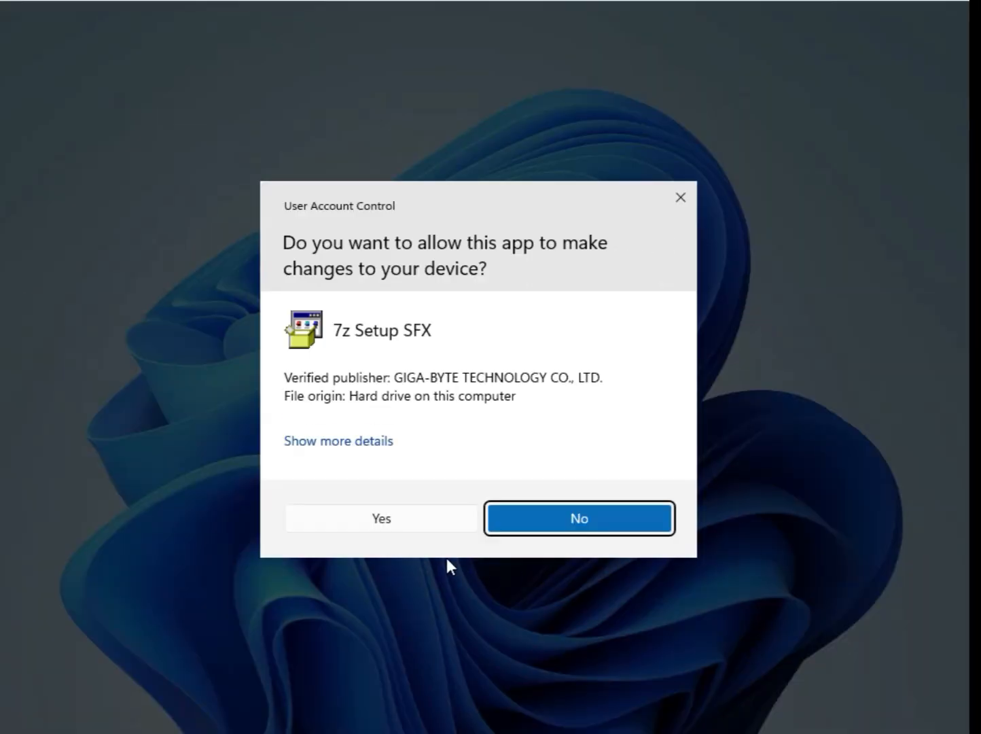
click(402, 519)
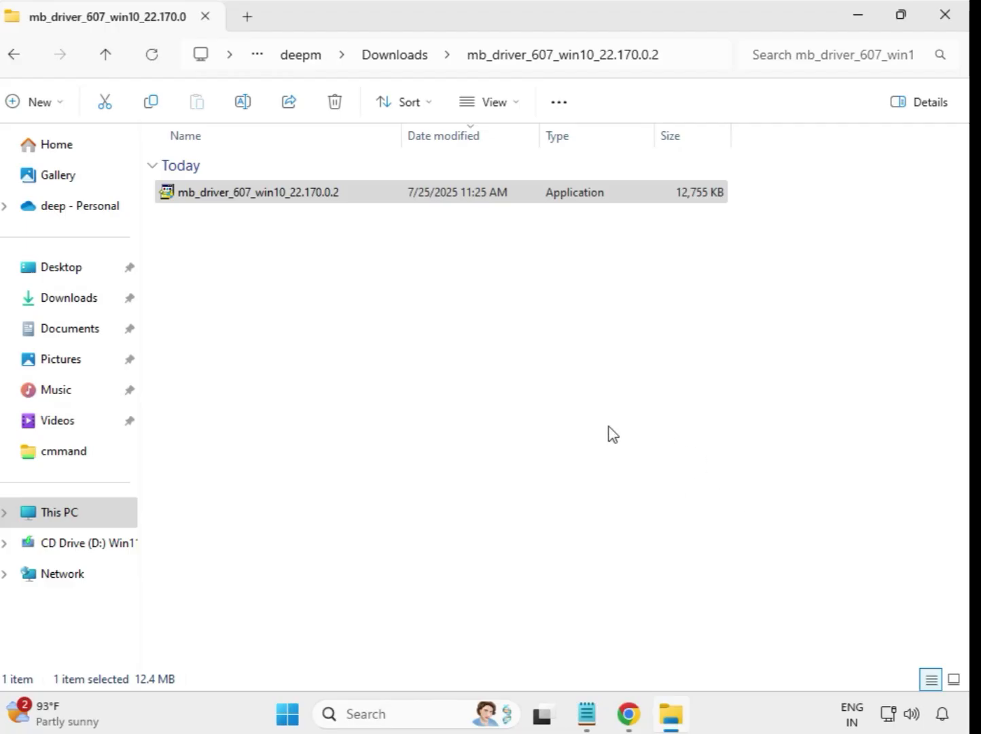
click(394, 58)
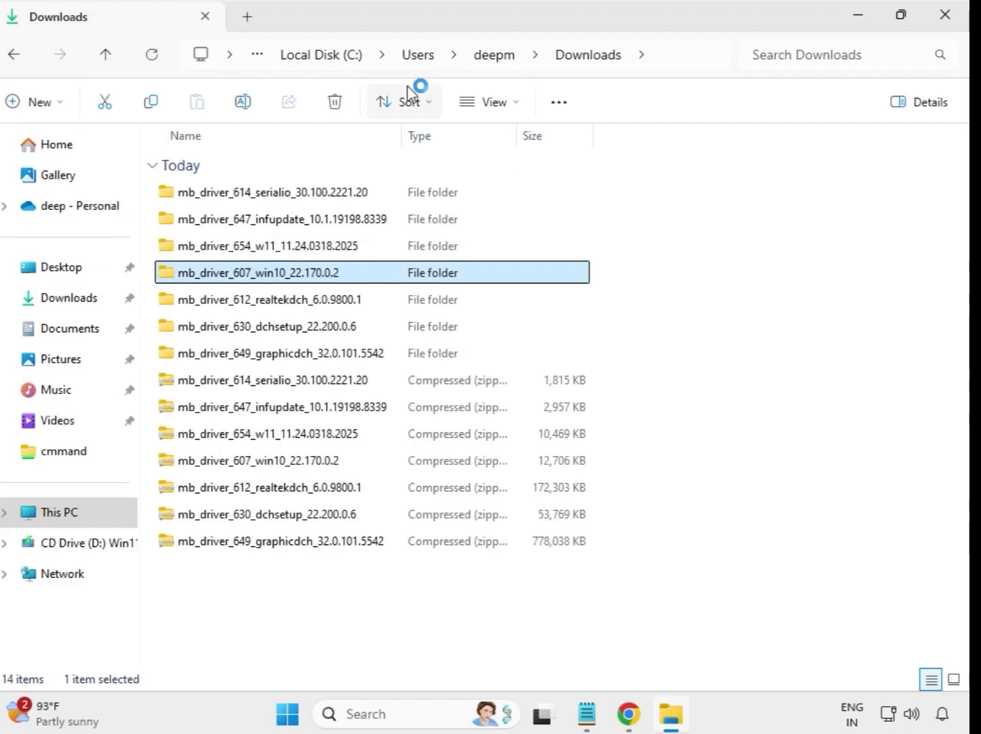
Run the mb_driver_612_realtekdch_6.0.9800.1 installer from its extracted folder as administrator, allowing it to make changes, and return to Downloads.
click(334, 306)
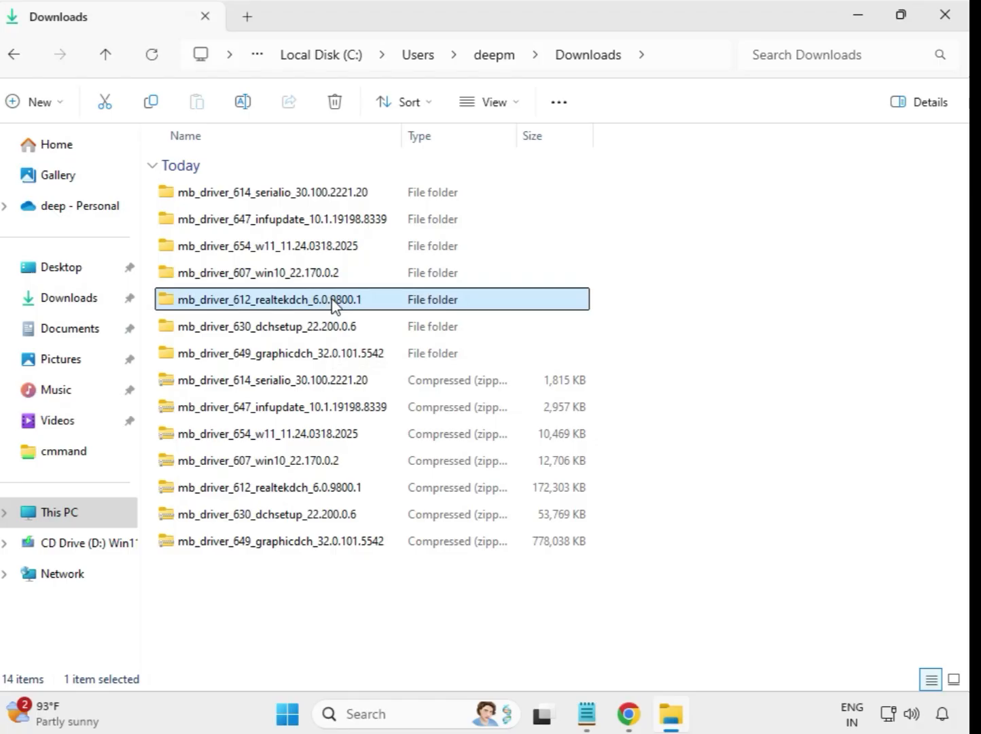
double_click(391, 305)
click(301, 195)
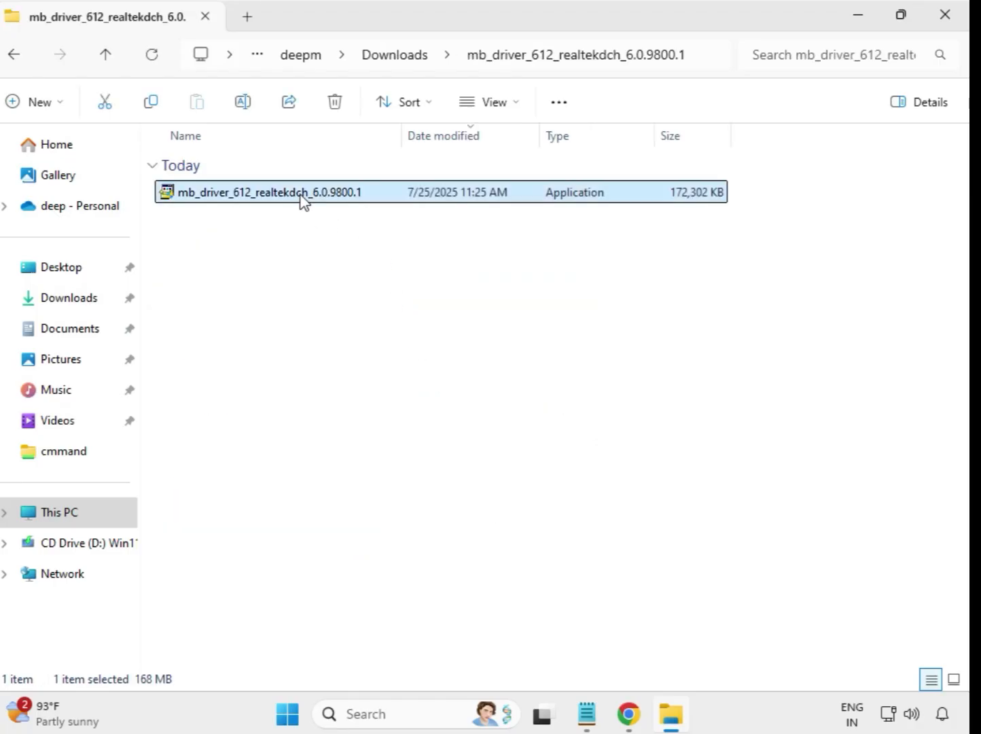
right_click(303, 200)
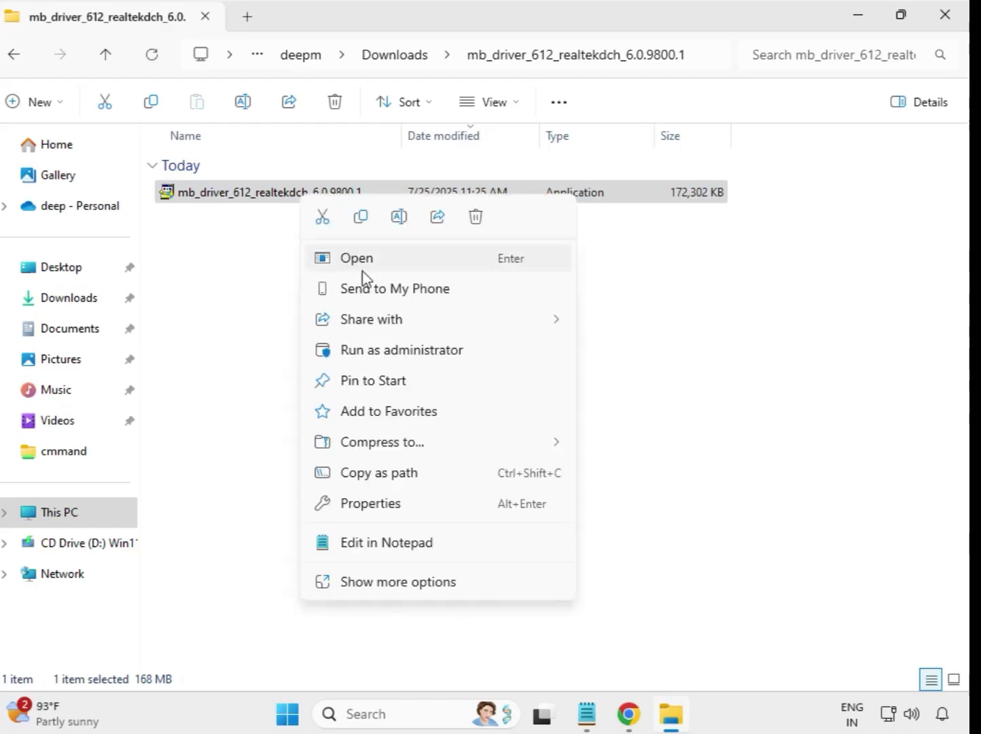
click(425, 350)
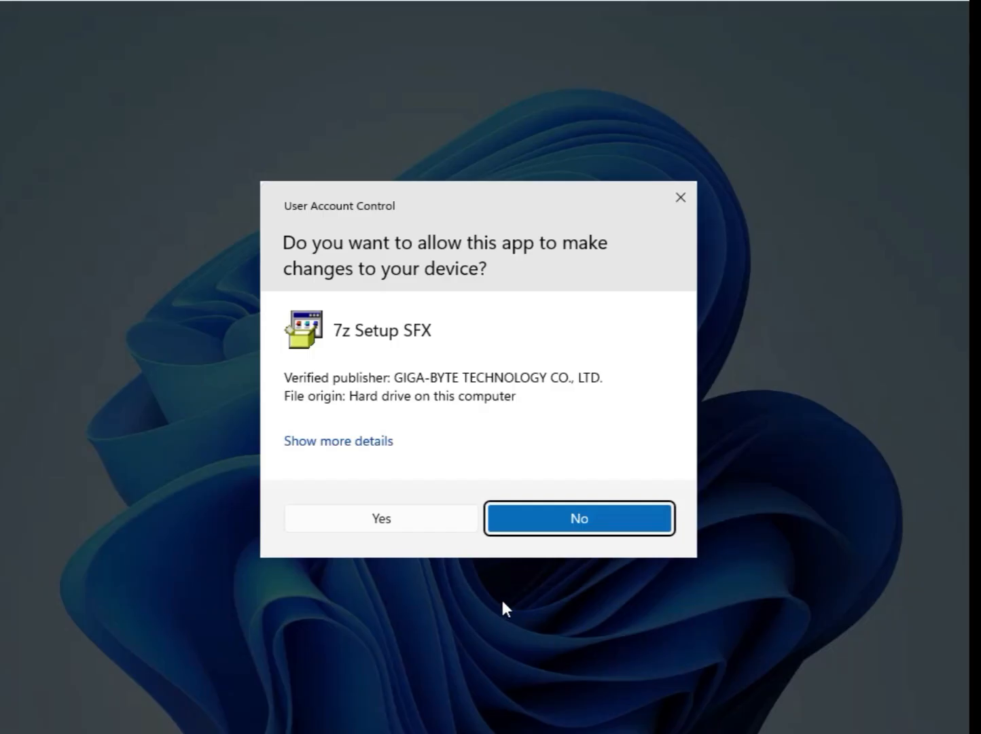
click(397, 518)
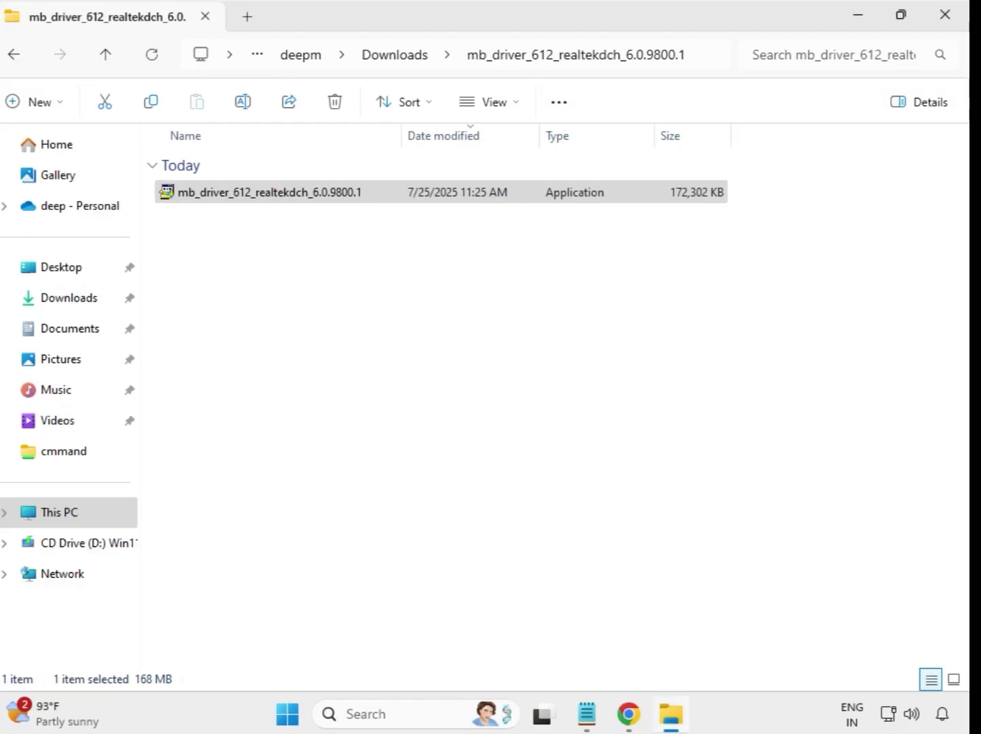
click(396, 62)
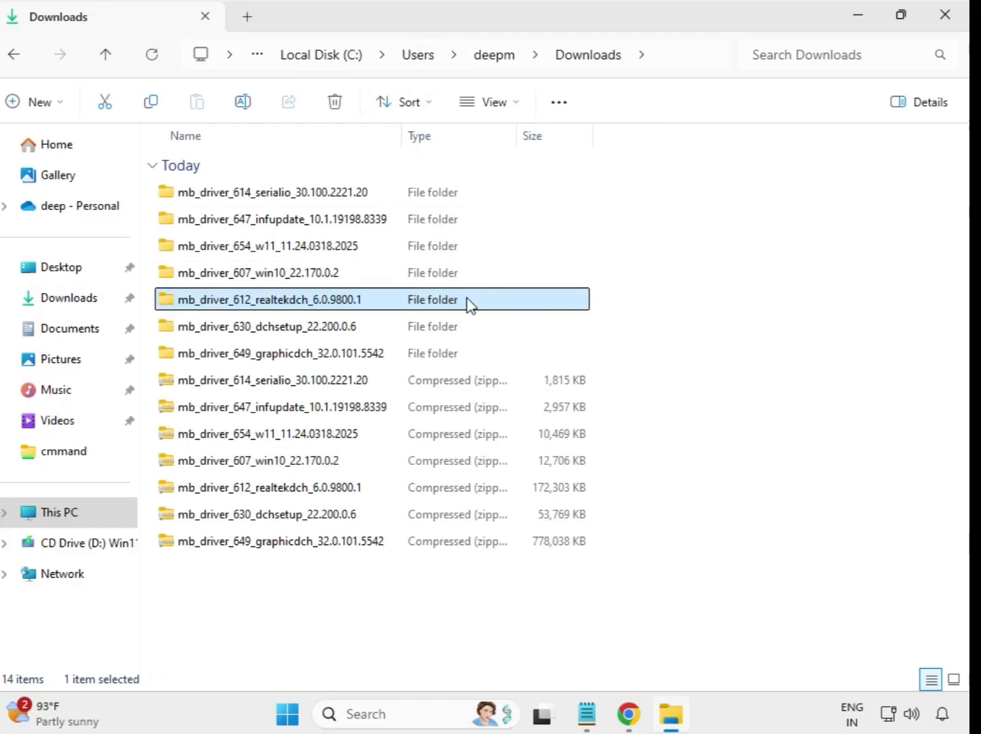
Run the mb_driver_630_dchsetup_22.200.0.6 installer from its extracted folder as administrator, allowing it to make changes, and return to Downloads.
click(323, 336)
click(329, 356)
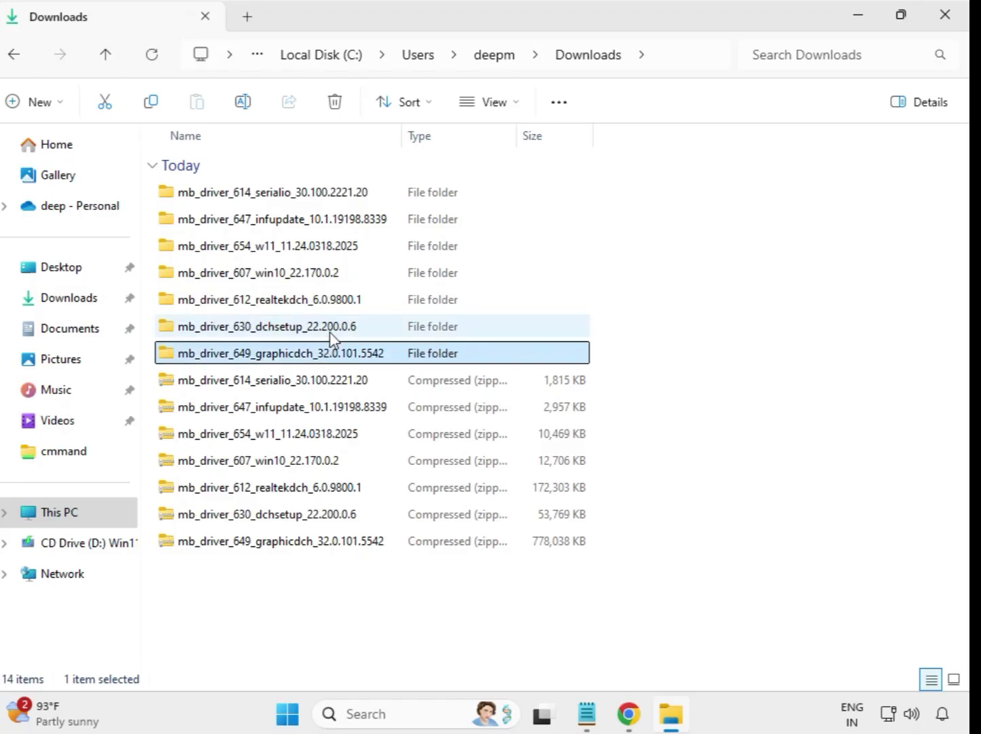
click(330, 332)
double_click(317, 332)
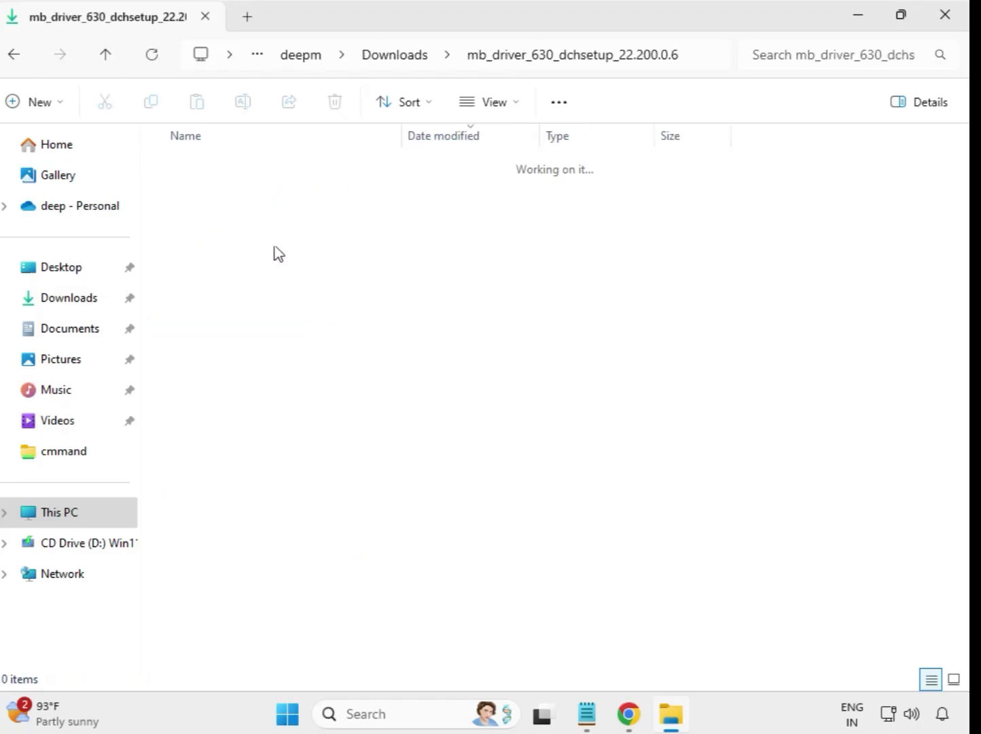
click(264, 203)
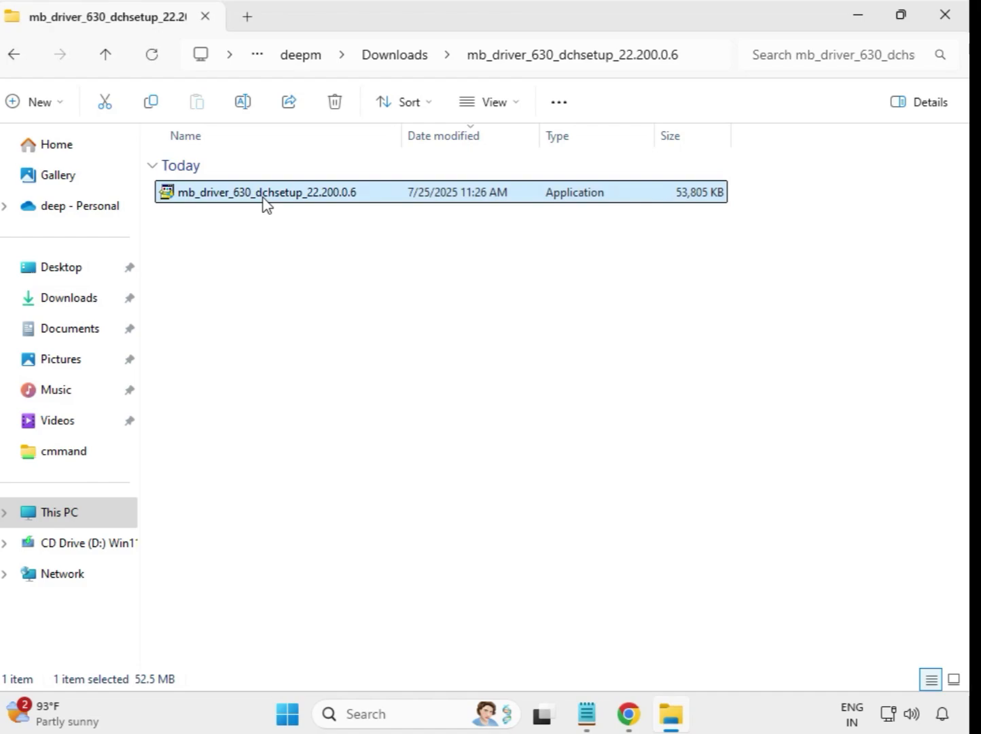
right_click(265, 201)
click(374, 356)
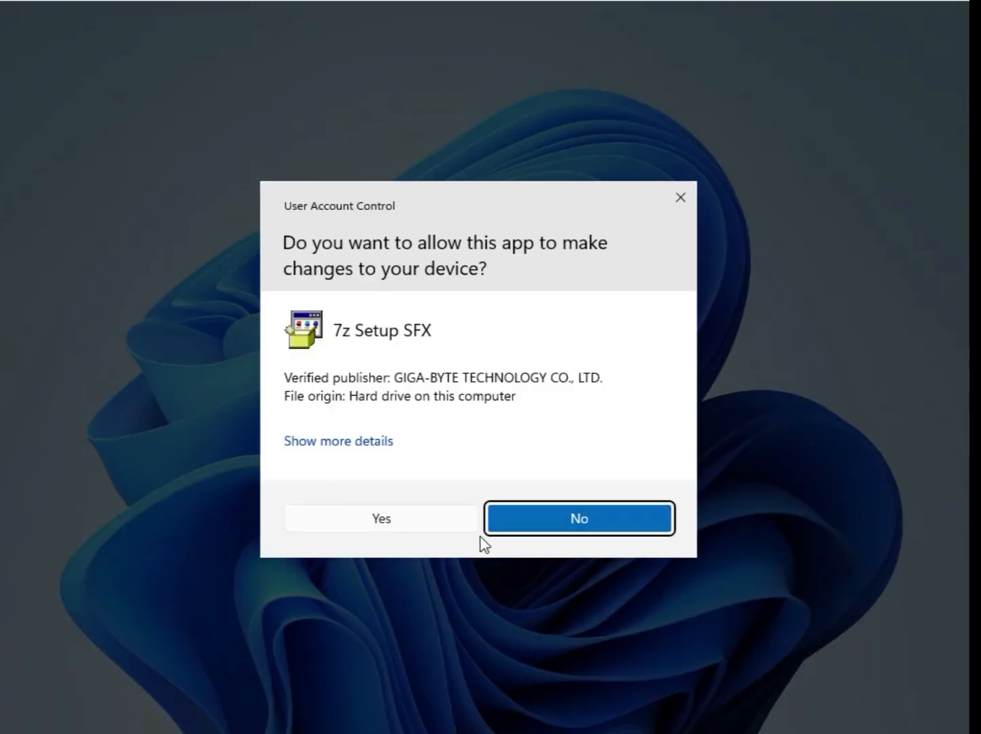
click(406, 529)
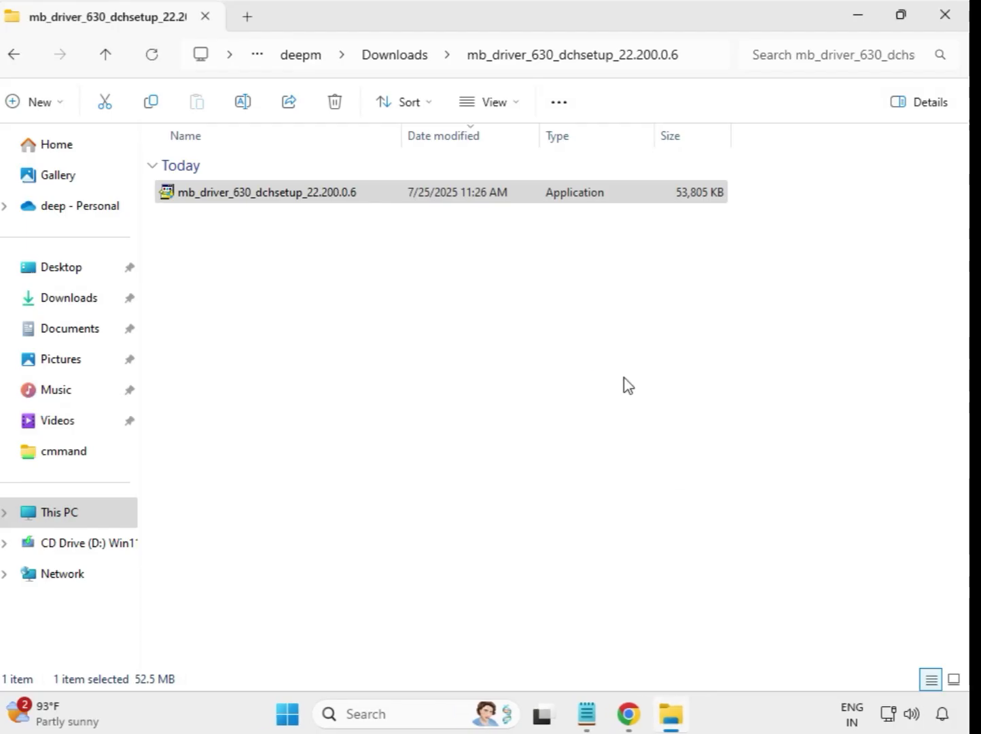
click(395, 57)
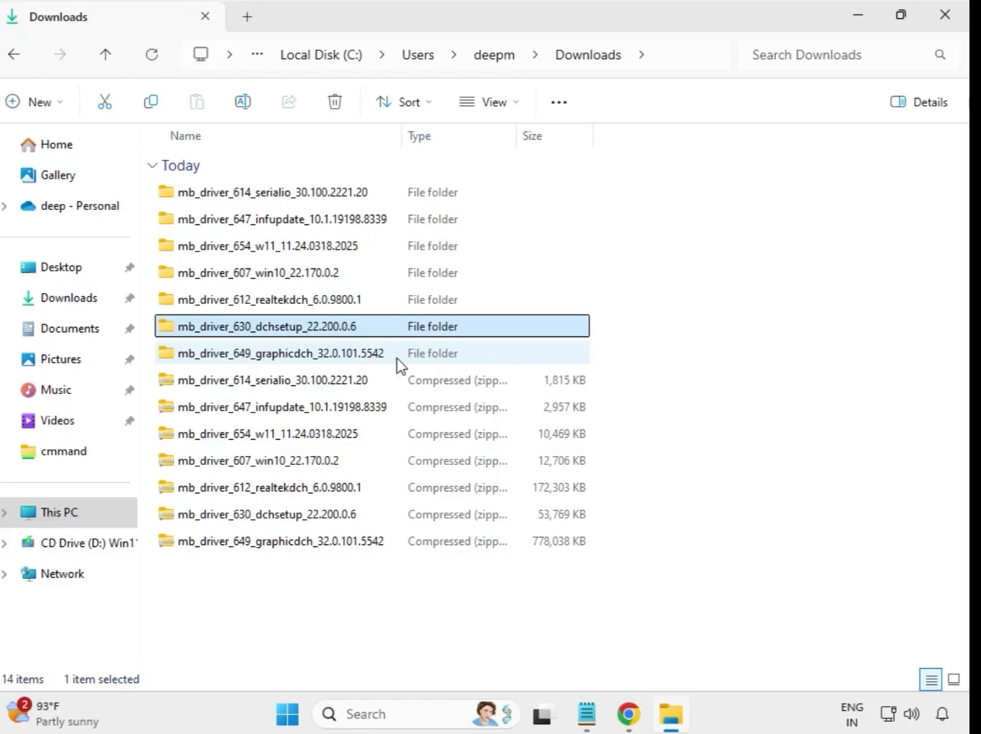
Run the mb_driver_649_graphicdch_32.0.101.5542 installer from its extracted folder as administrator and allow it to make changes to the device.
click(319, 358)
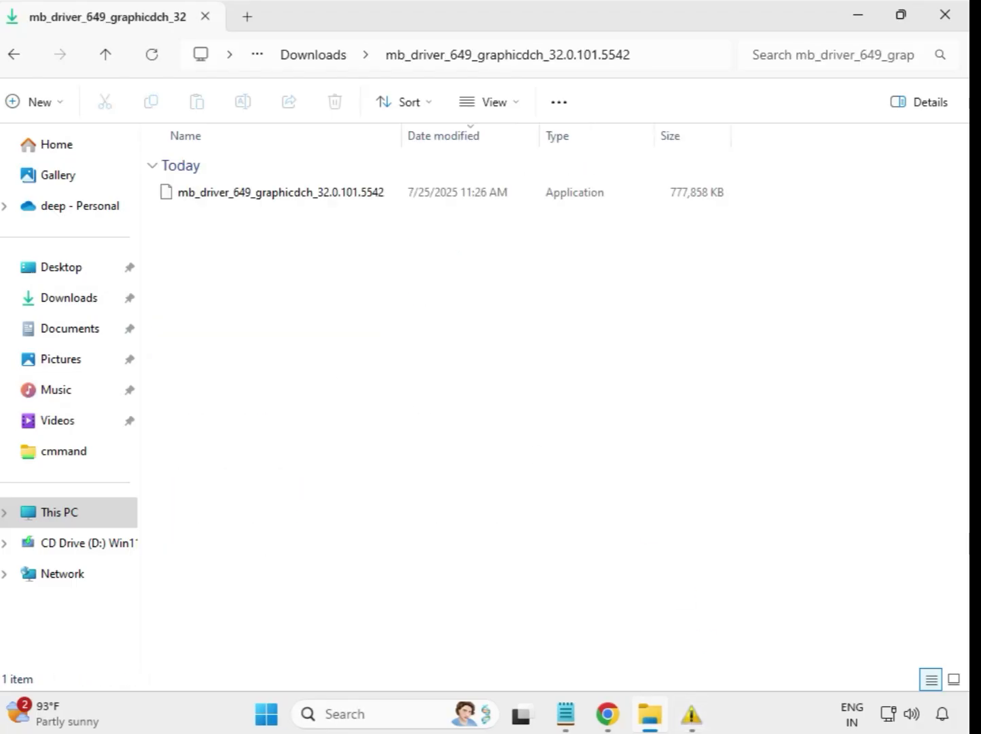
click(317, 193)
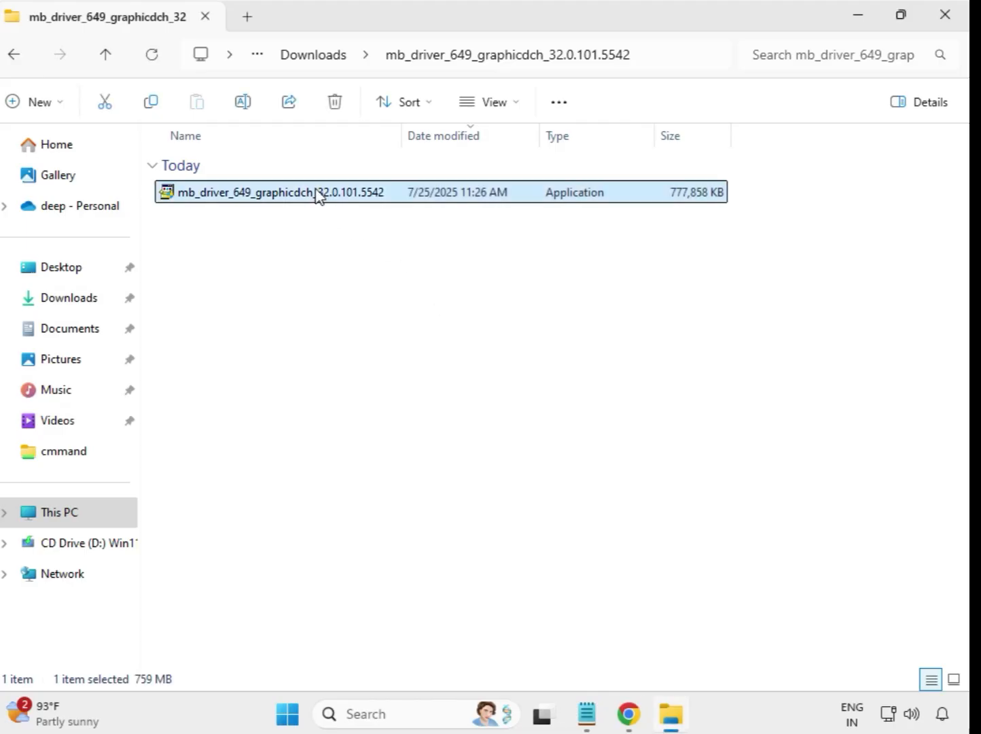
right_click(329, 206)
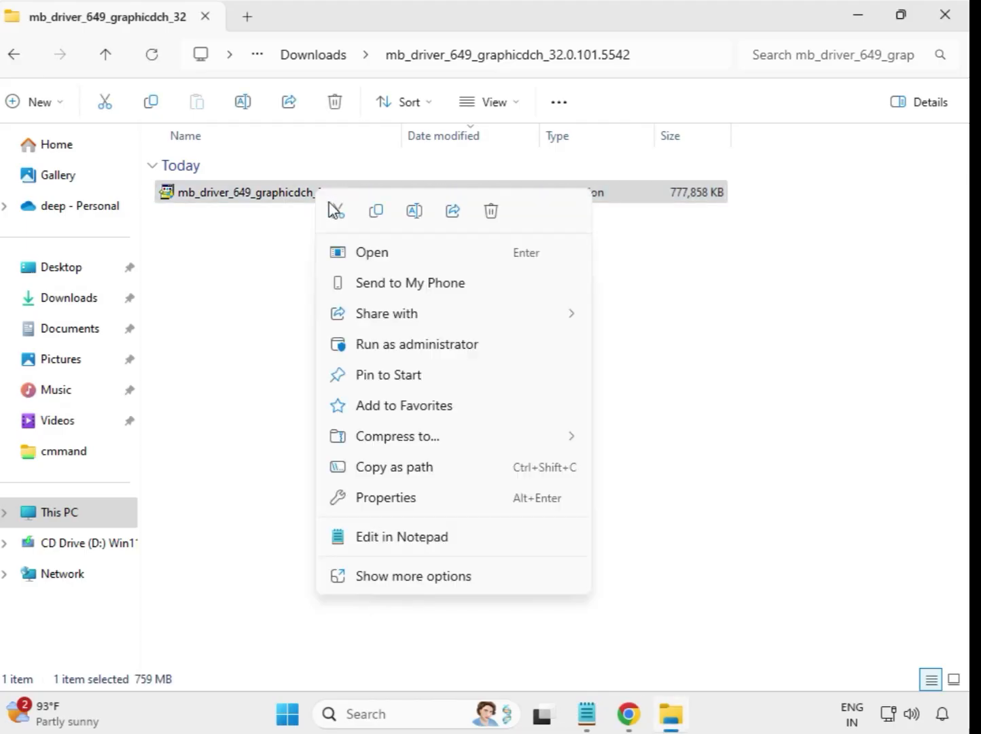
click(414, 348)
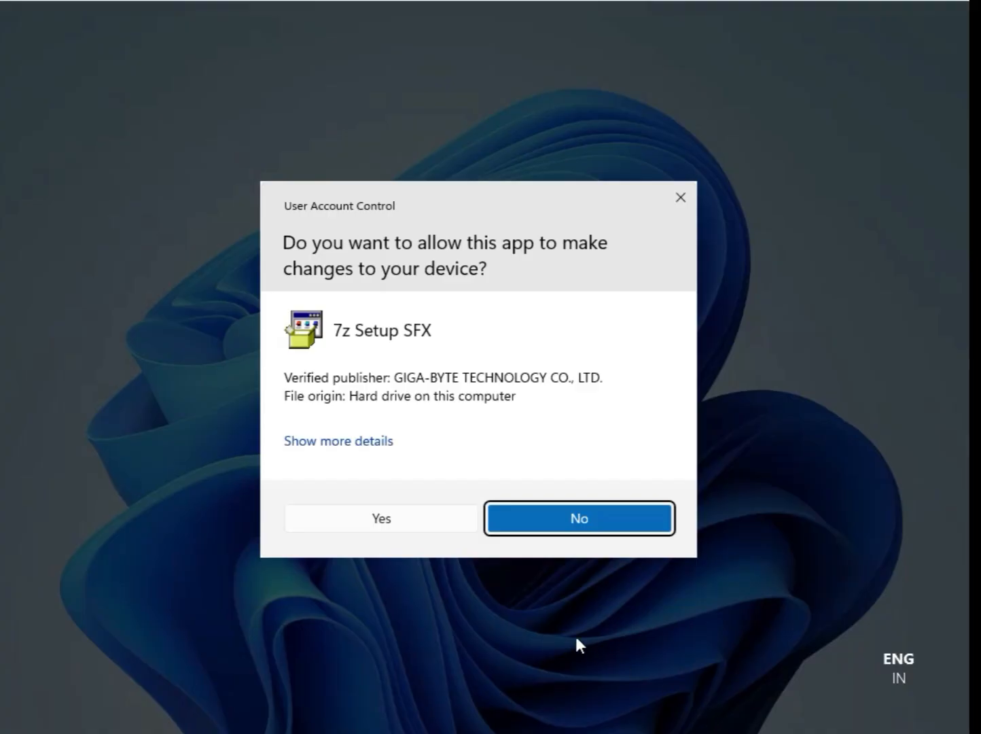
click(387, 519)
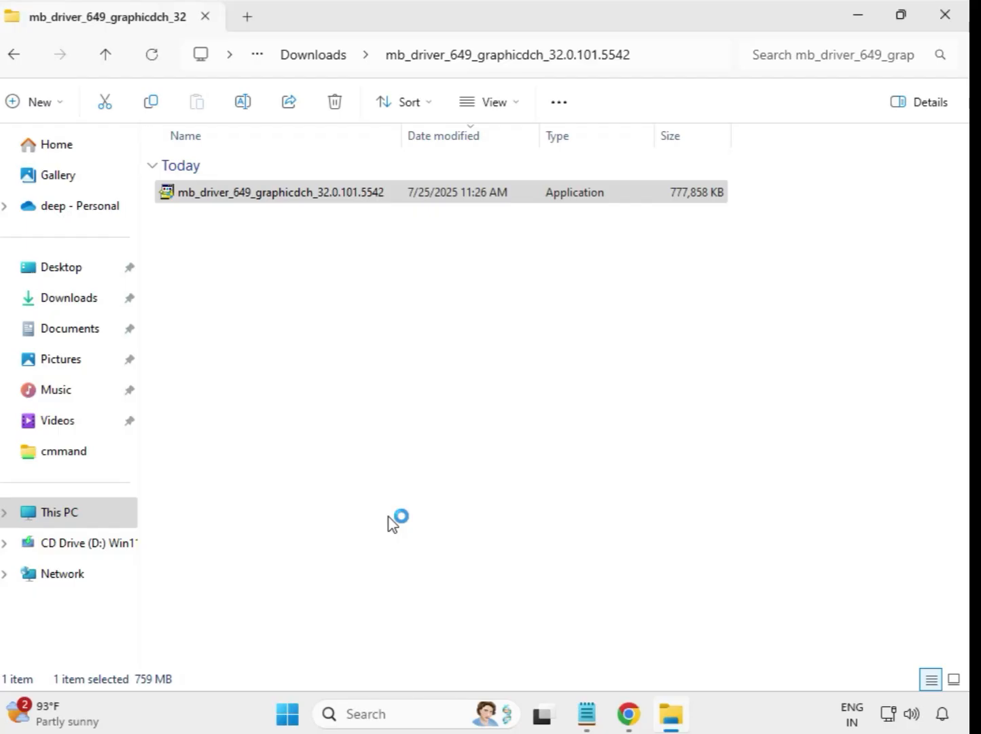